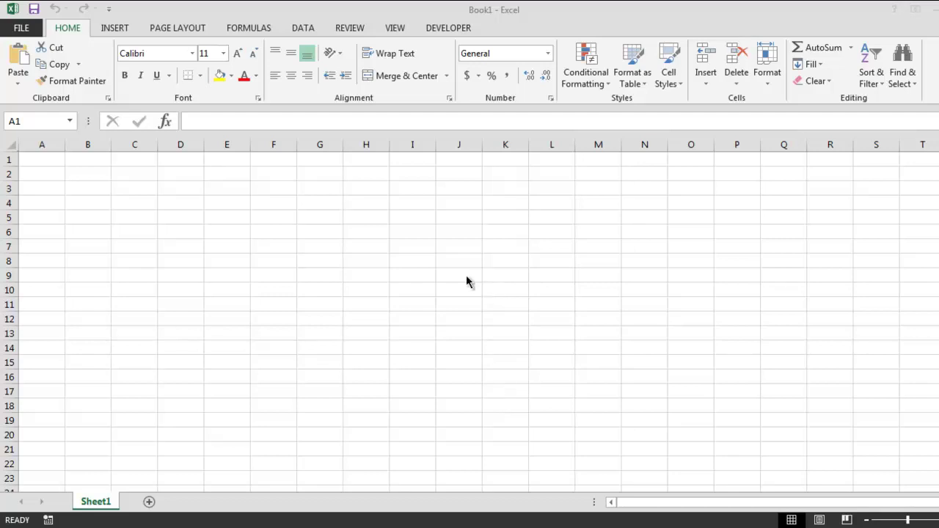
Step: Enter Project Name, Module Name and Release version in A1:A3, and widen column A to fit them
left_click(37, 158)
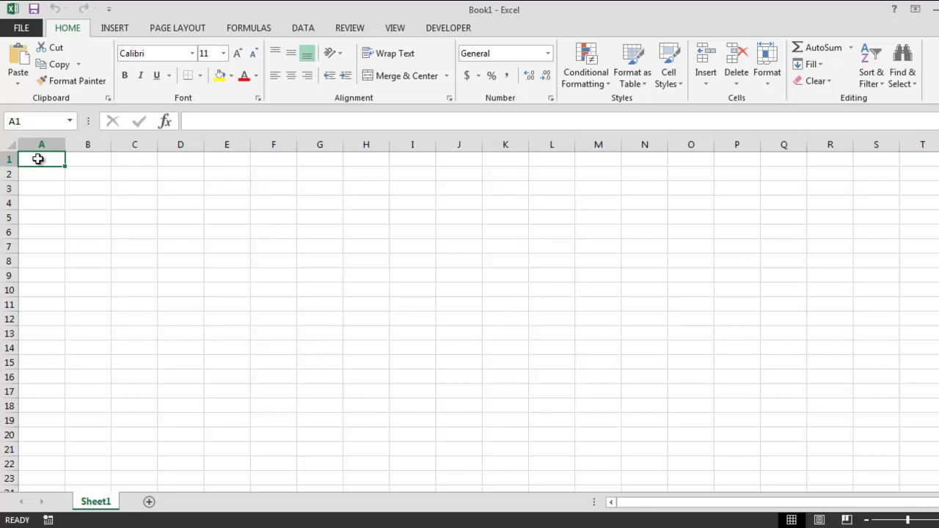
type("Project Name")
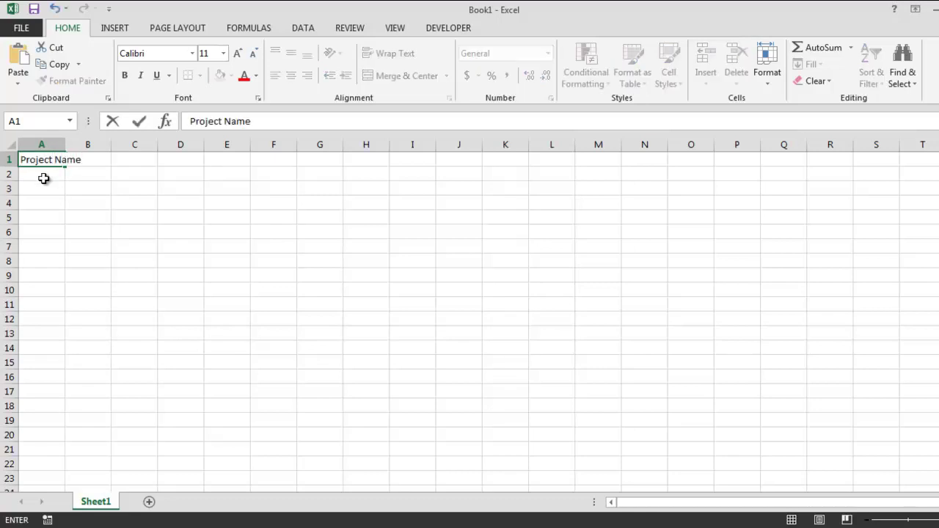
left_click(59, 191)
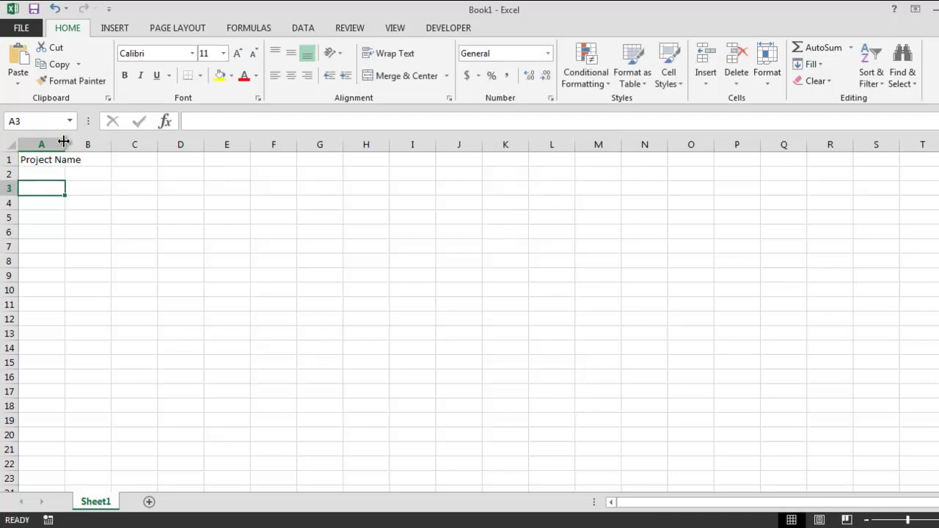
left_click_drag(64, 141, 112, 142)
left_click(48, 176)
type("Module Name:")
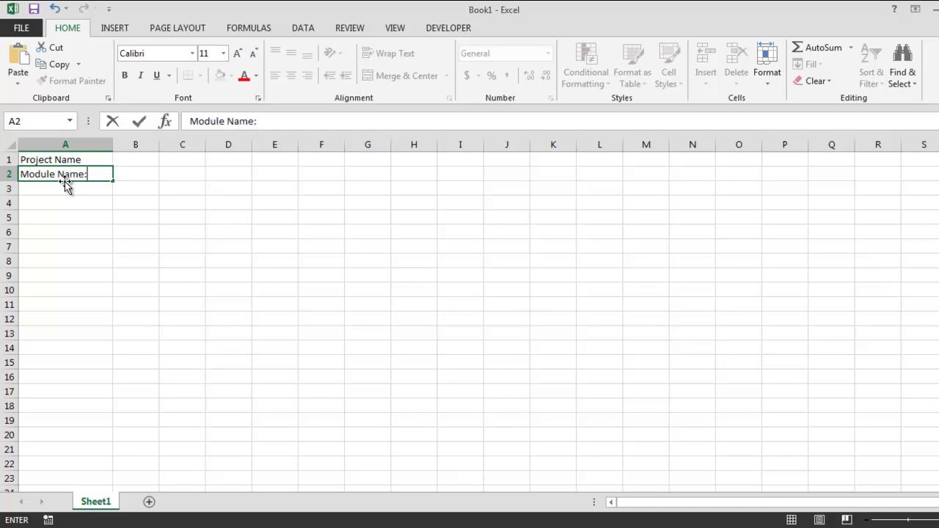
key("BackSpace")
left_click(63, 188)
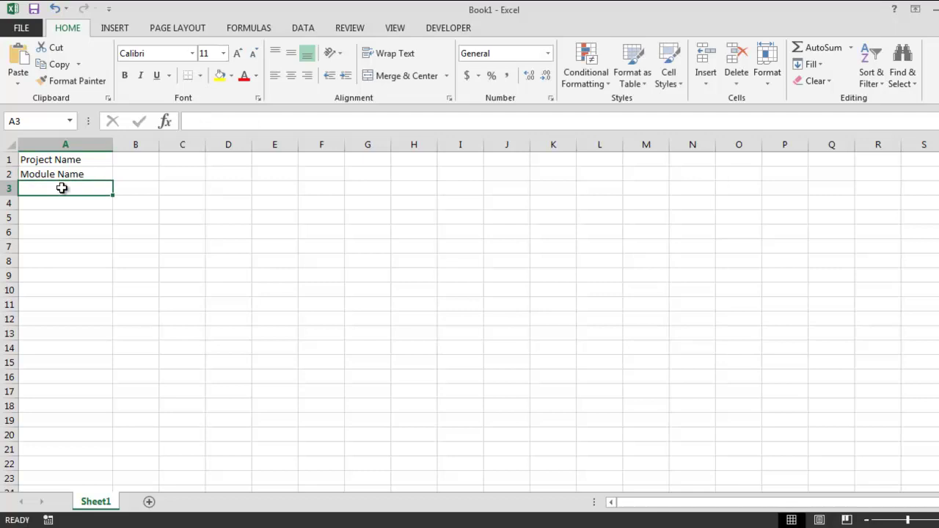
type("Release version")
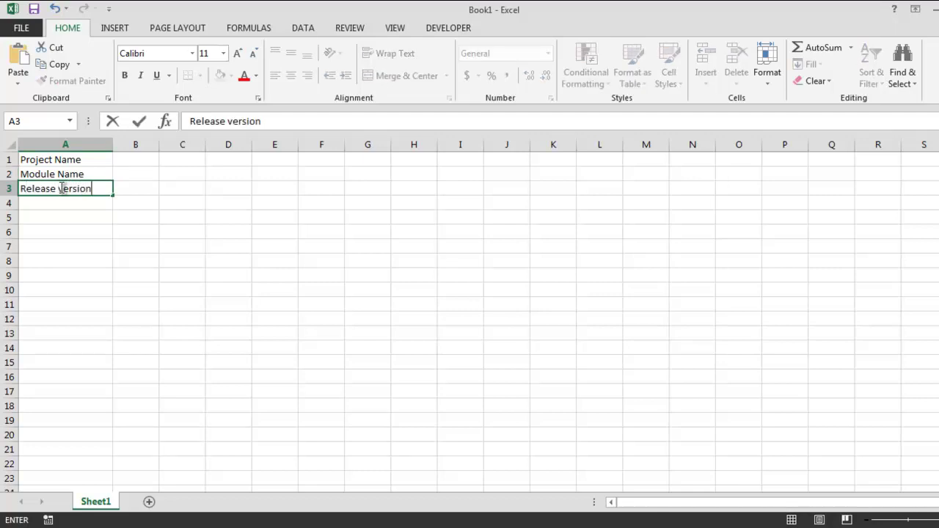
left_click(147, 161)
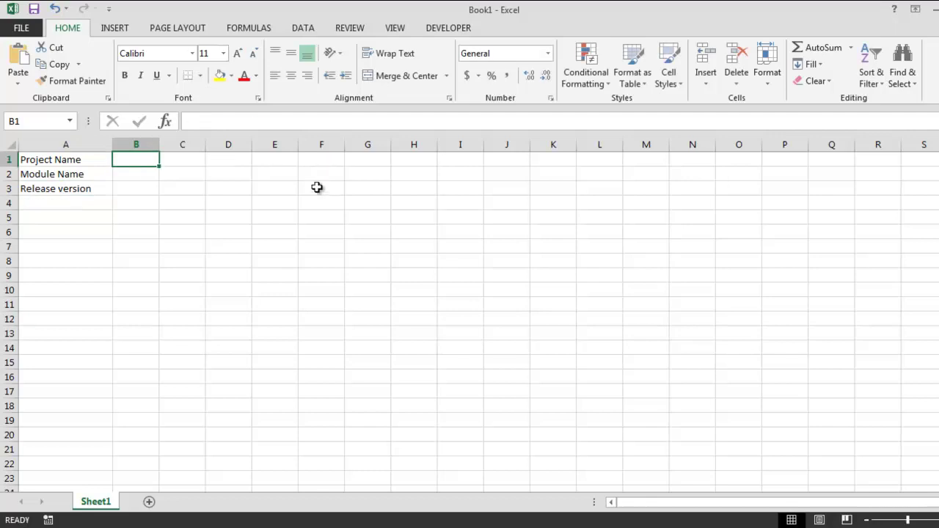
Step: Widen column G and enter Test Designed by, Test designed date, Test executed by and Test execution date in G1:G4
left_click(362, 162)
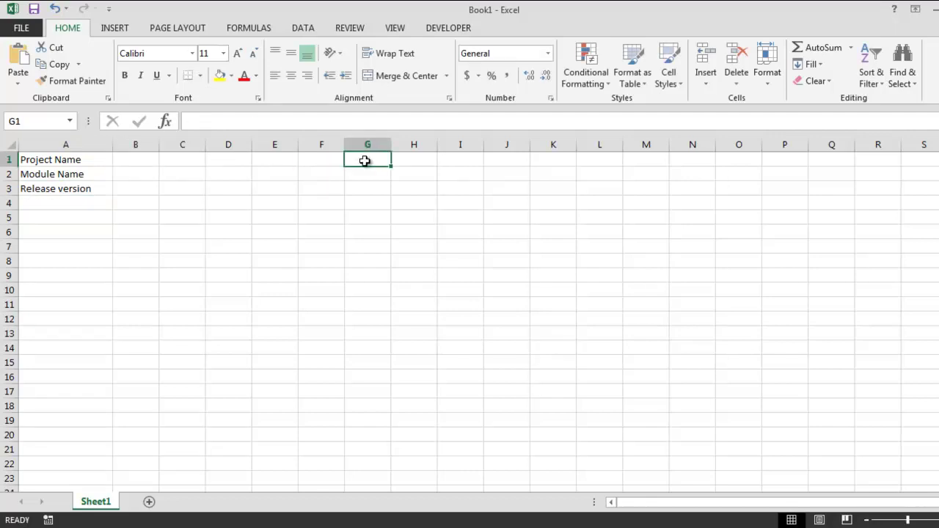
left_click_drag(391, 146, 440, 147)
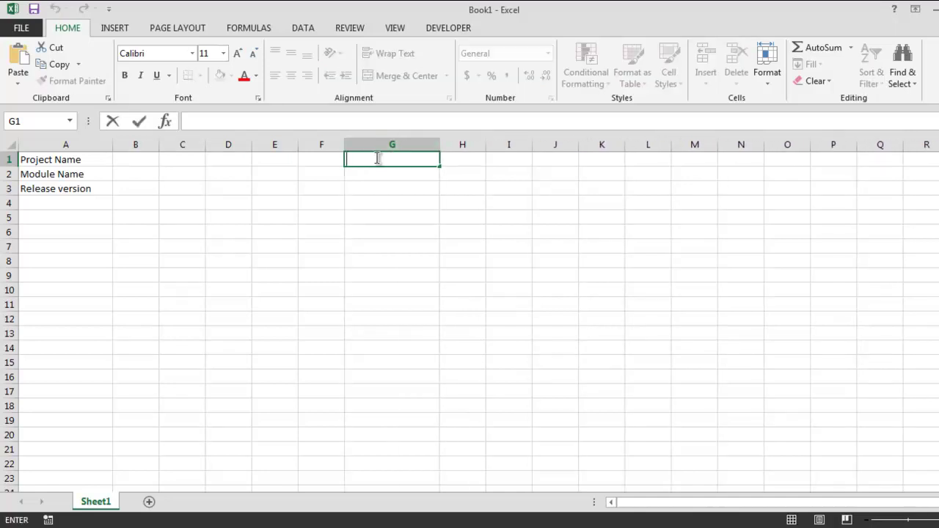
type("Test Designed by")
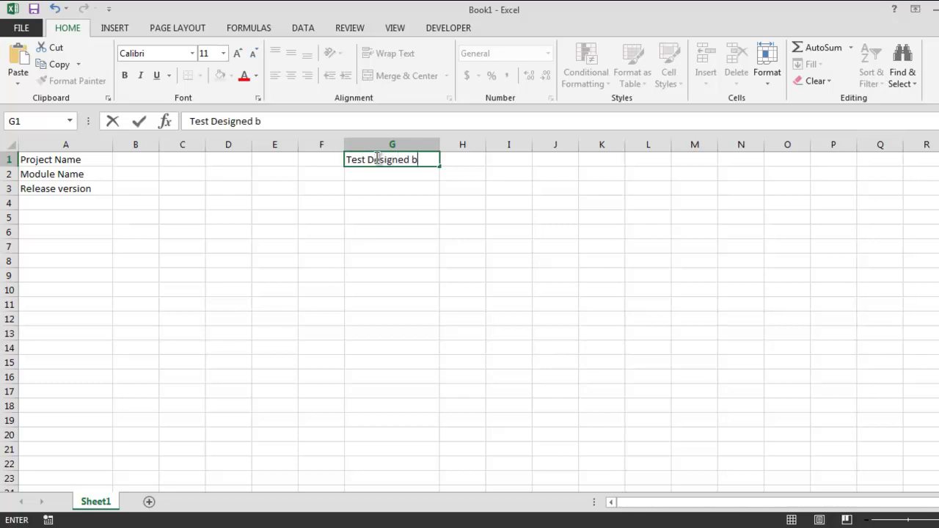
left_click(371, 178)
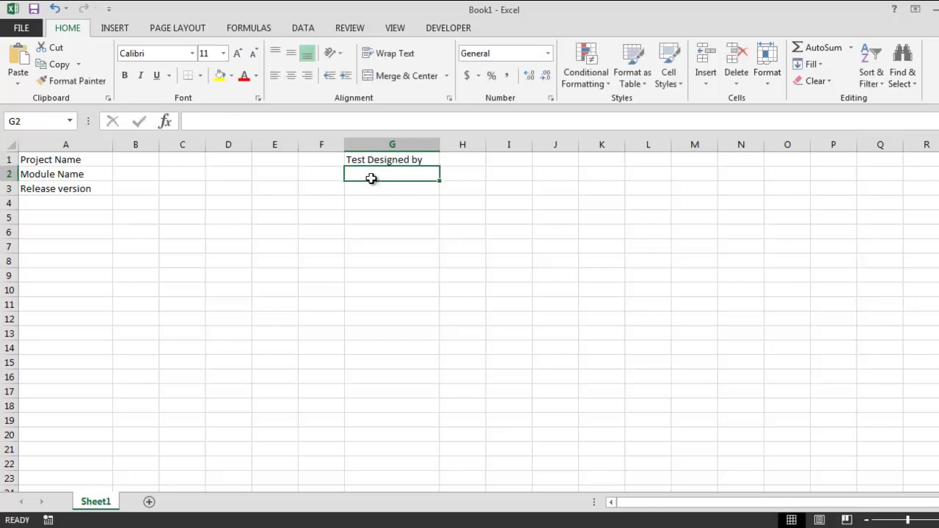
type("te")
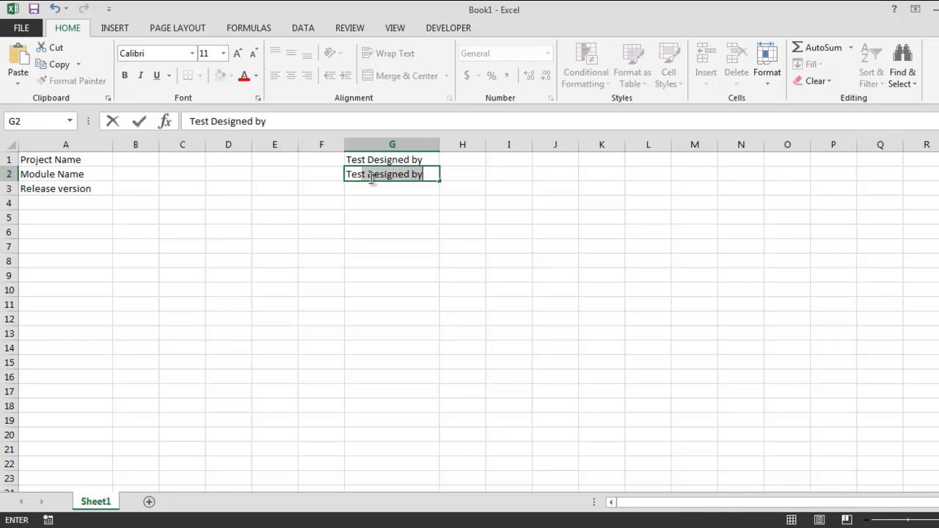
type("st designed date")
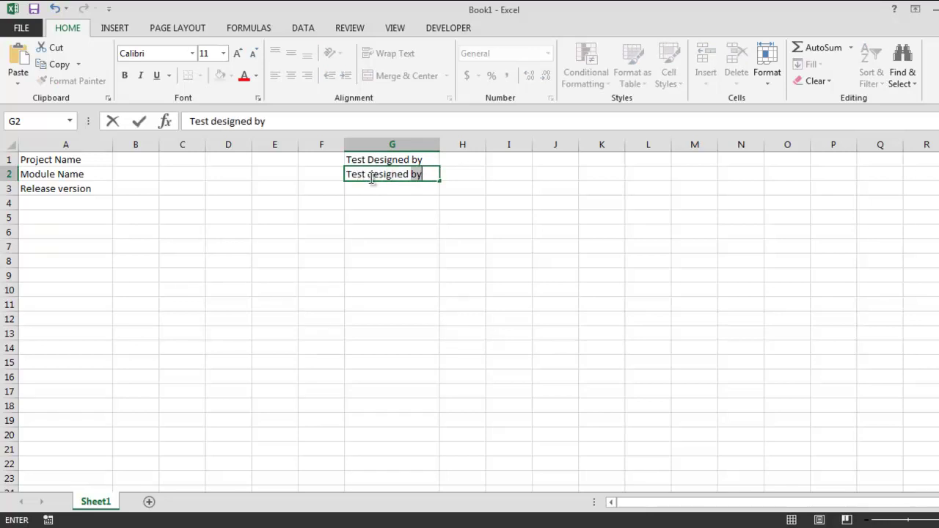
left_click(369, 186)
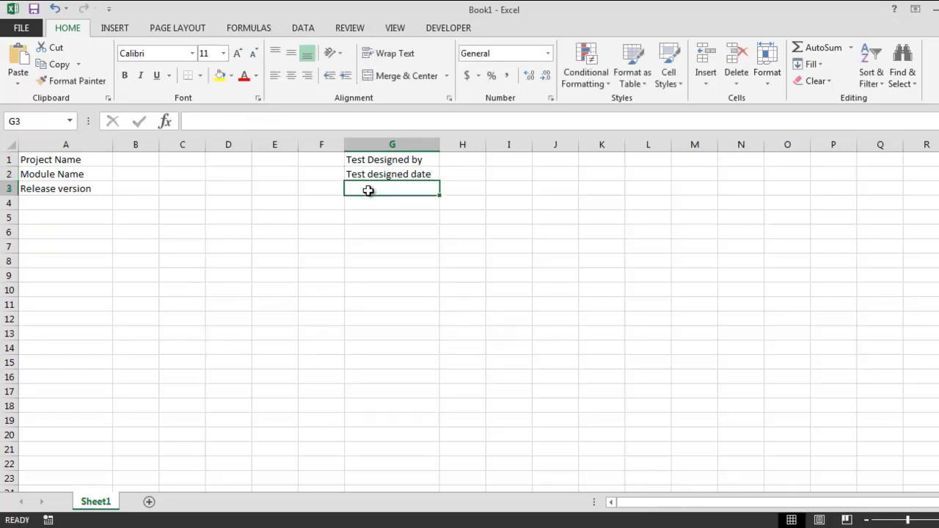
type("Test")
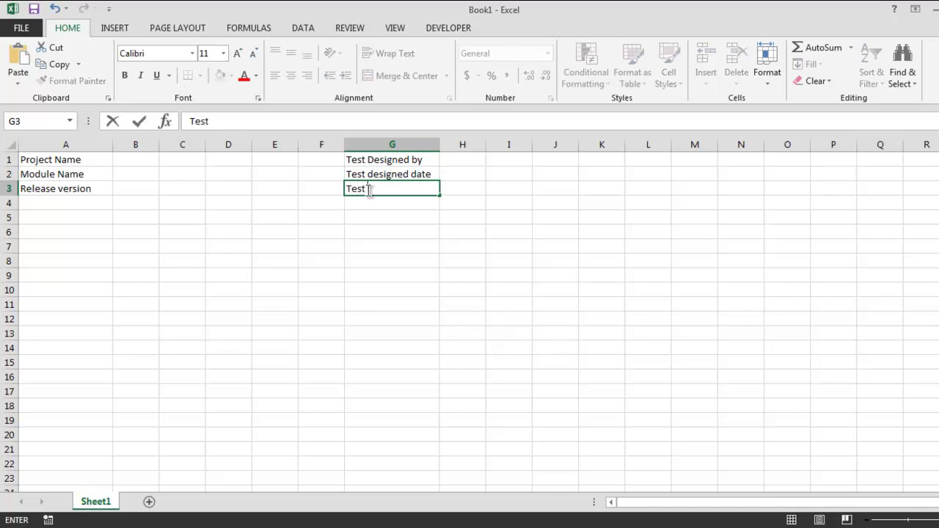
type(" executed by")
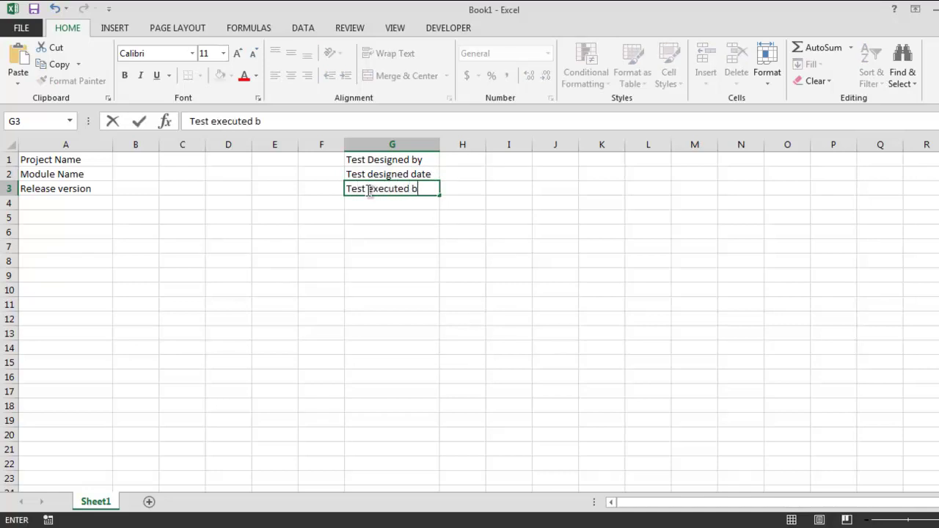
left_click(392, 209)
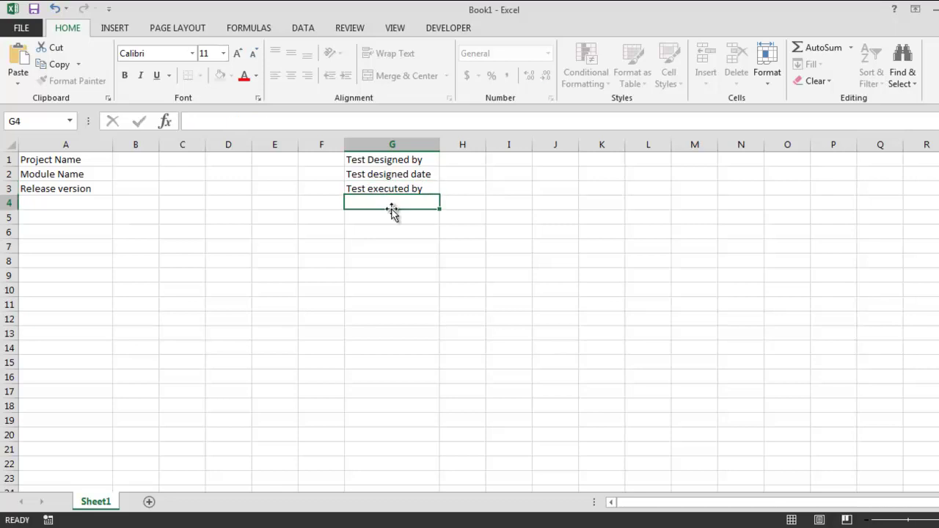
type("Test ")
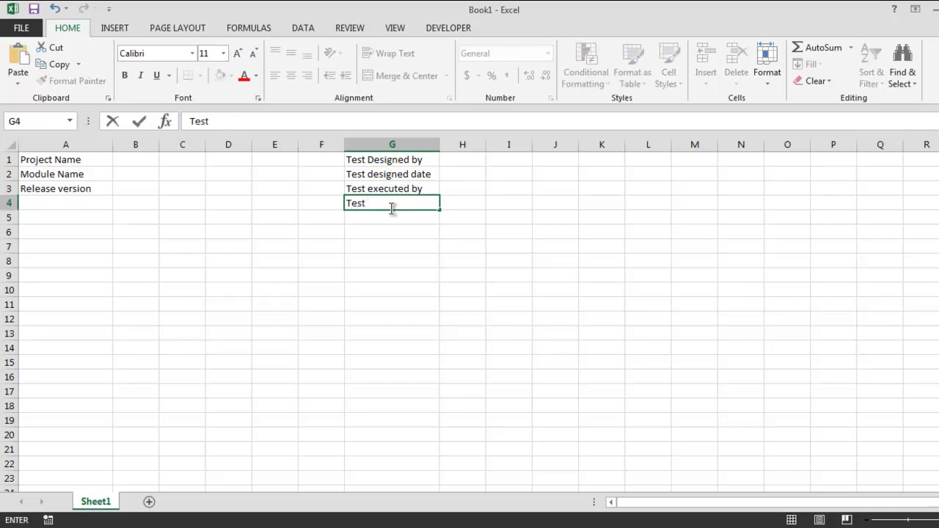
type("execution")
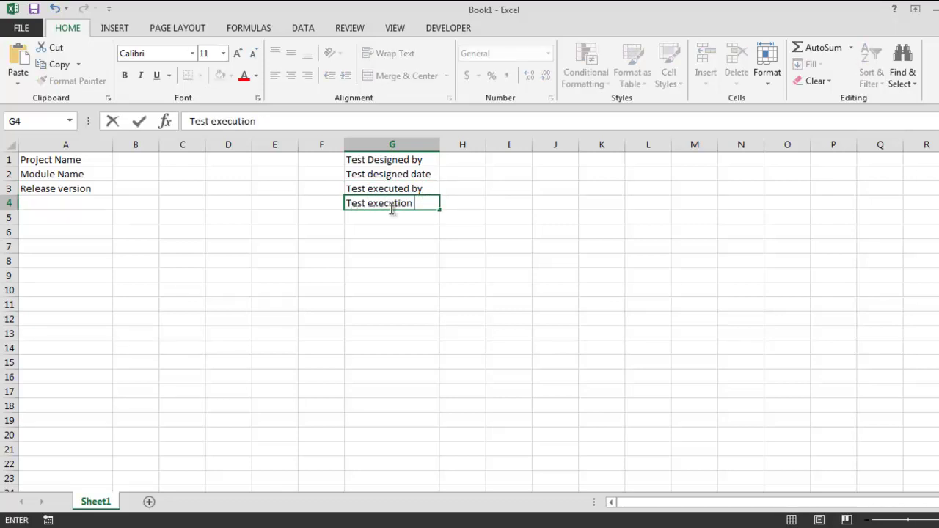
type(" date")
left_click(392, 216)
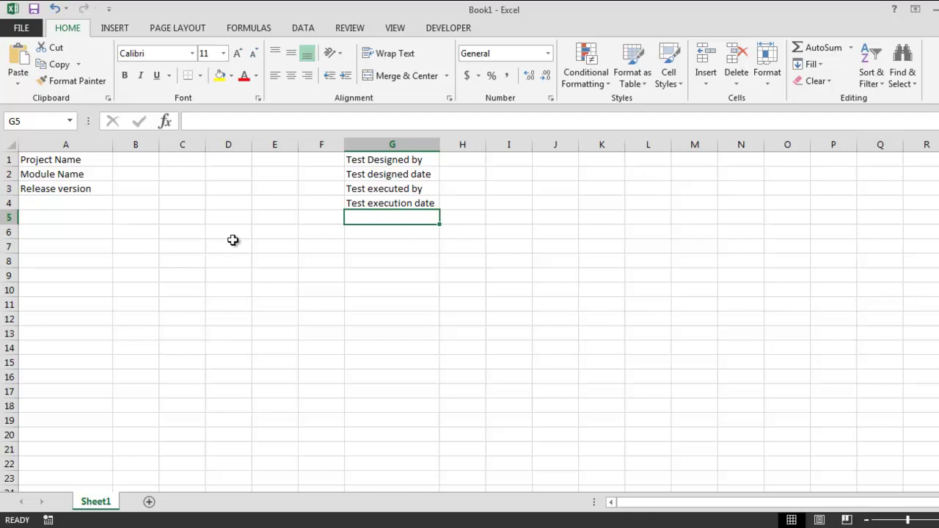
Step: Enter Precondition in A7 and widen column B to about 129 pixels
left_click(42, 237)
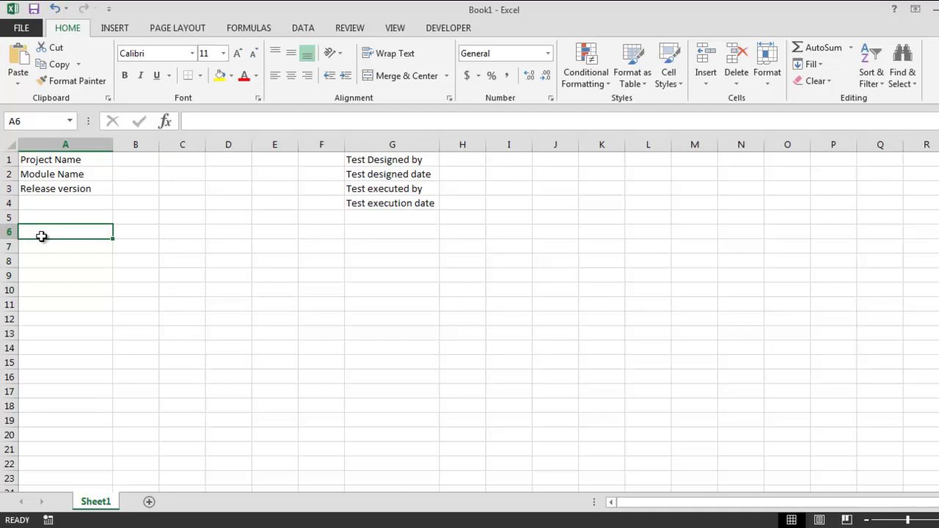
left_click(40, 245)
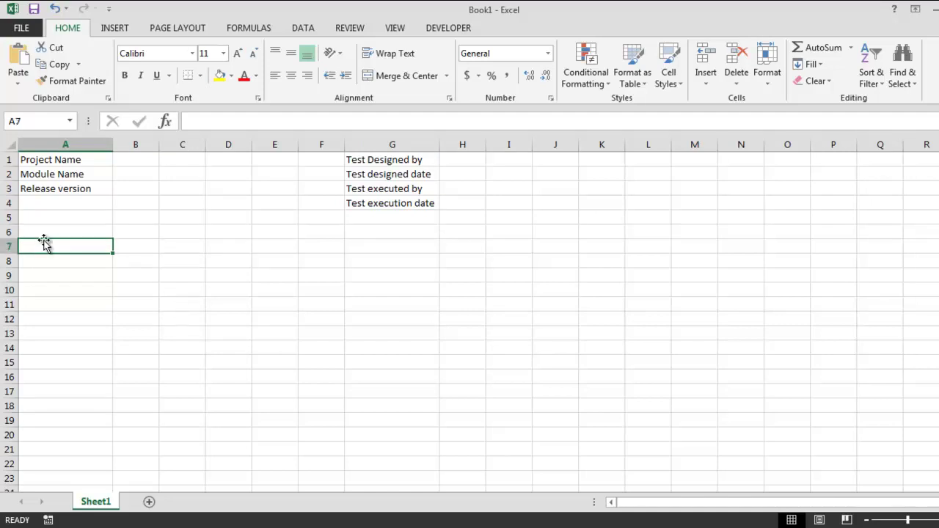
double_click(40, 251)
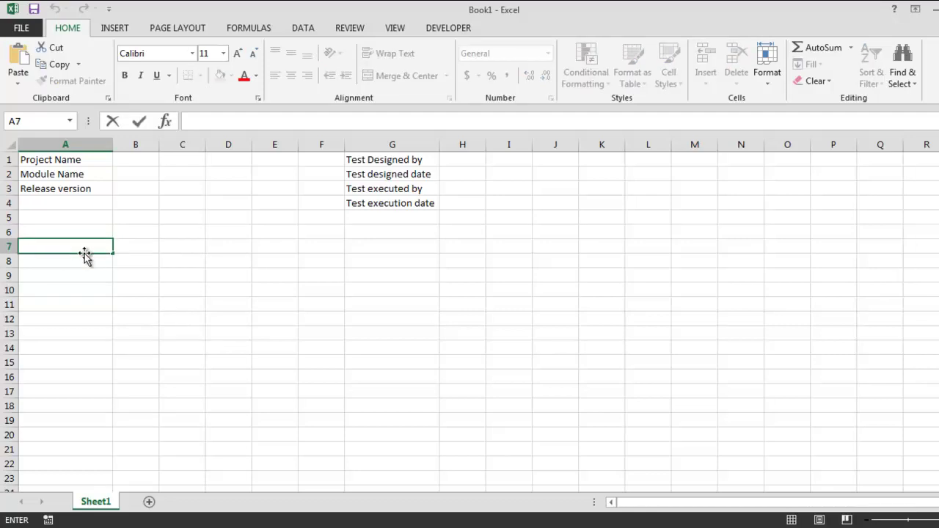
type("Precondition")
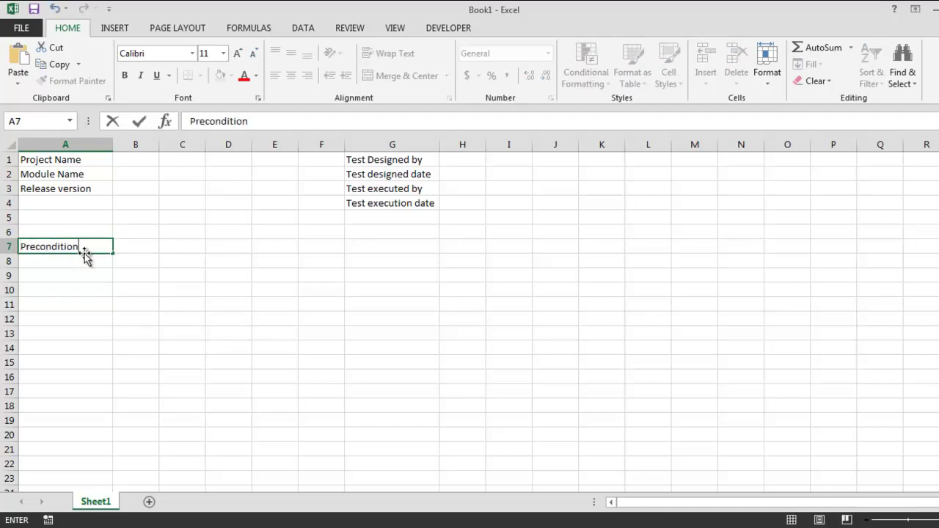
key("ctrl+Return")
left_click(130, 248)
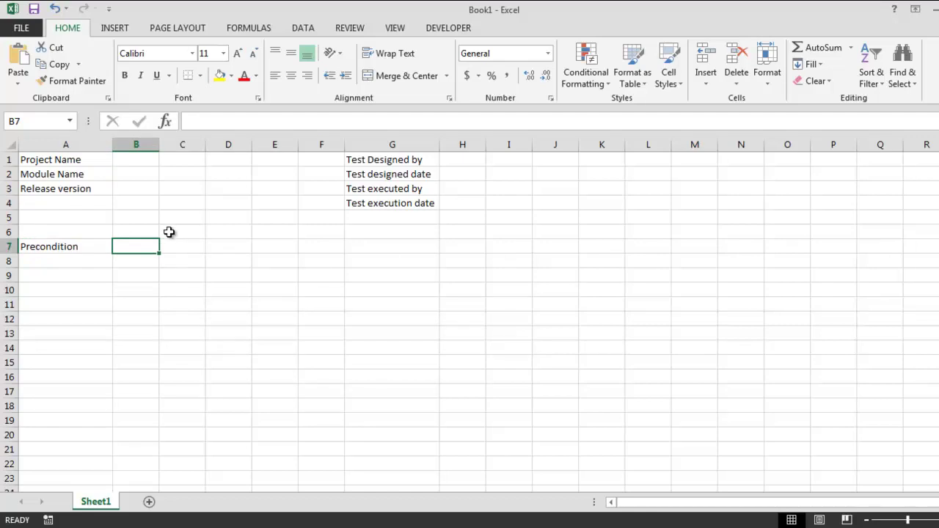
left_click_drag(168, 146, 206, 149)
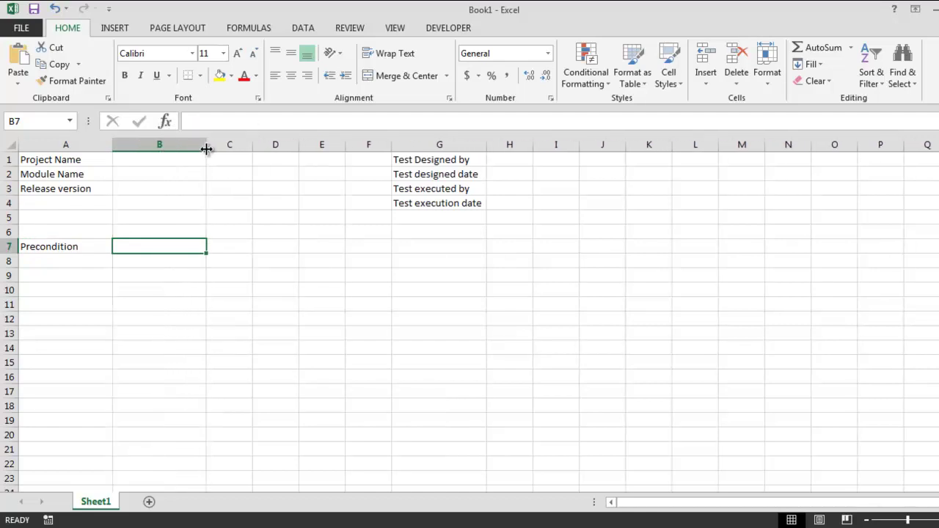
left_click(146, 264)
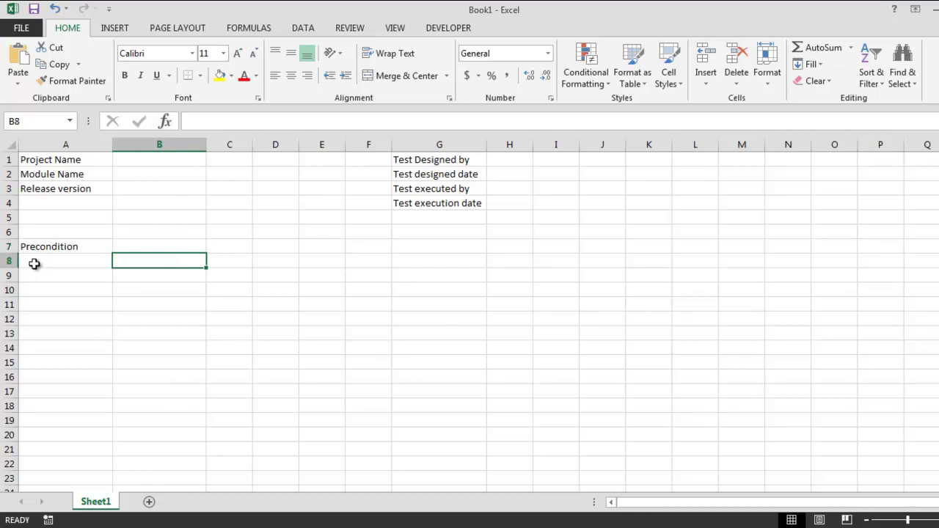
Step: Enter Dependencies in A8 and Test Priority in A9
left_click(39, 264)
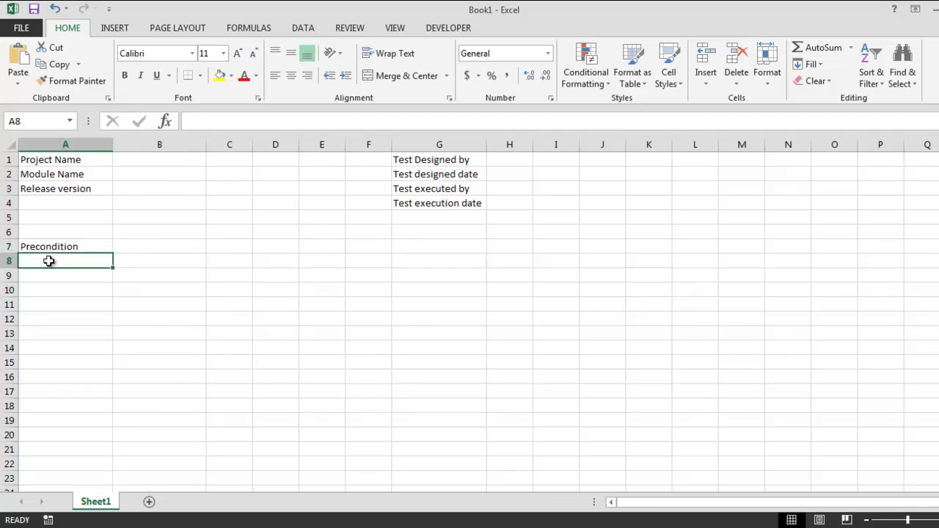
type("Dependin")
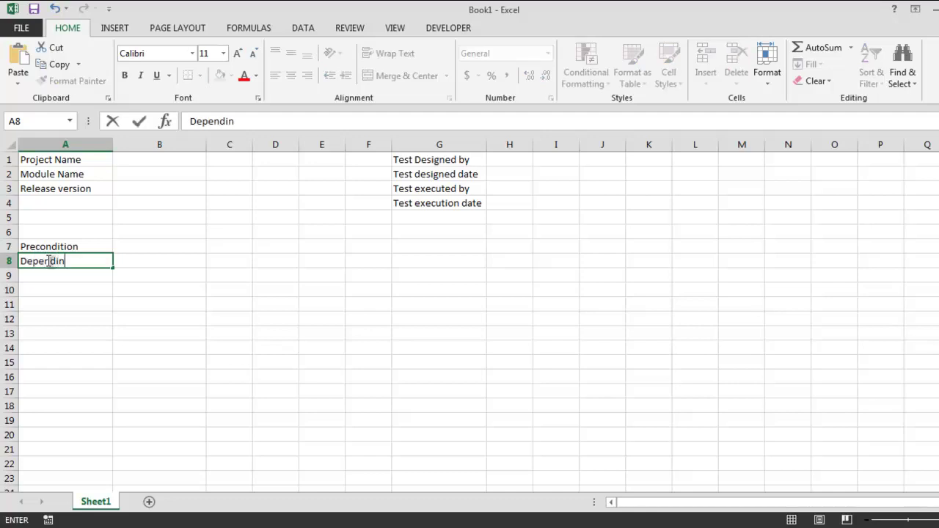
key("BackSpace")
key("BackSpace")
type("encies")
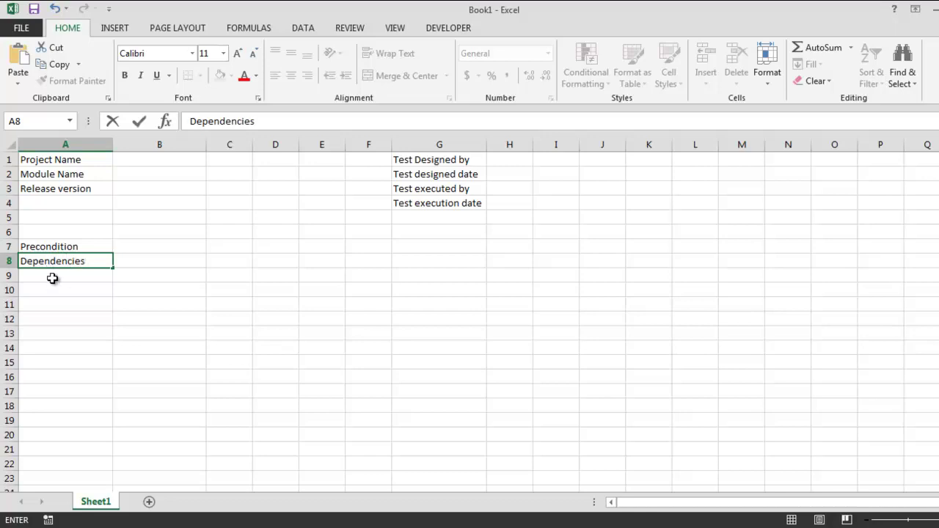
left_click(61, 278)
type("T")
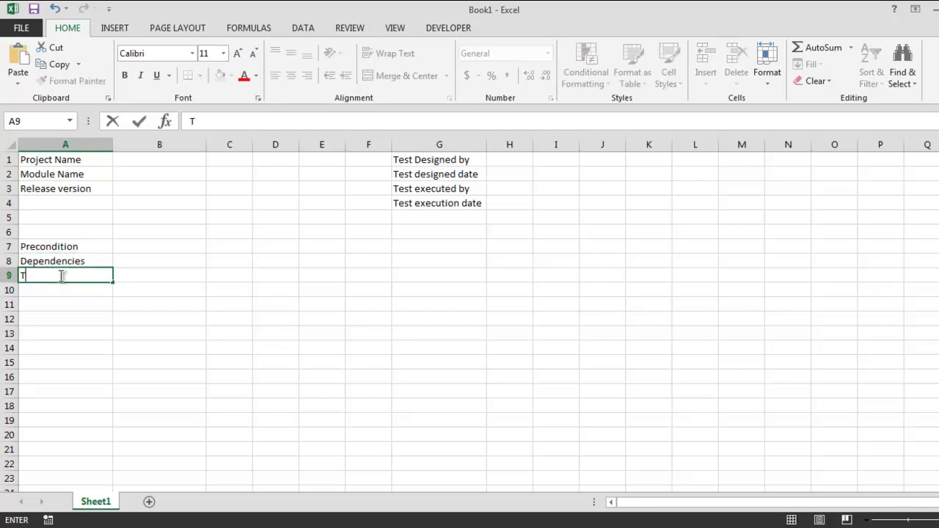
type("est Priority")
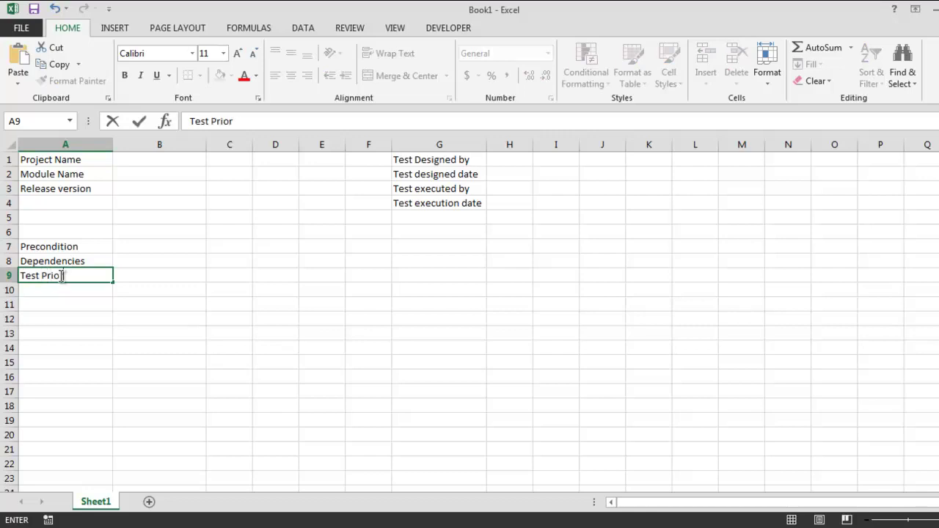
left_click(69, 300)
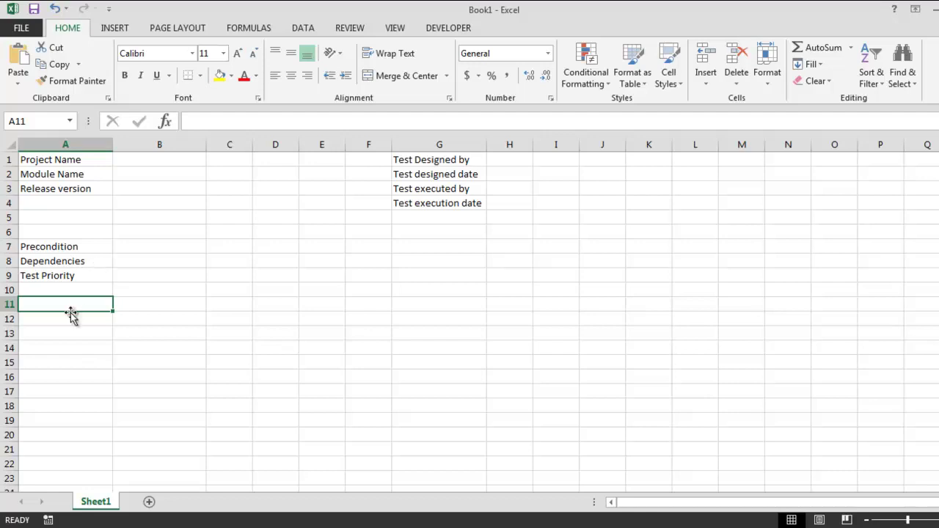
Step: Enter headers Test Case No, Test Title and Test Summary in A12:C12, and widen column C
left_click(47, 321)
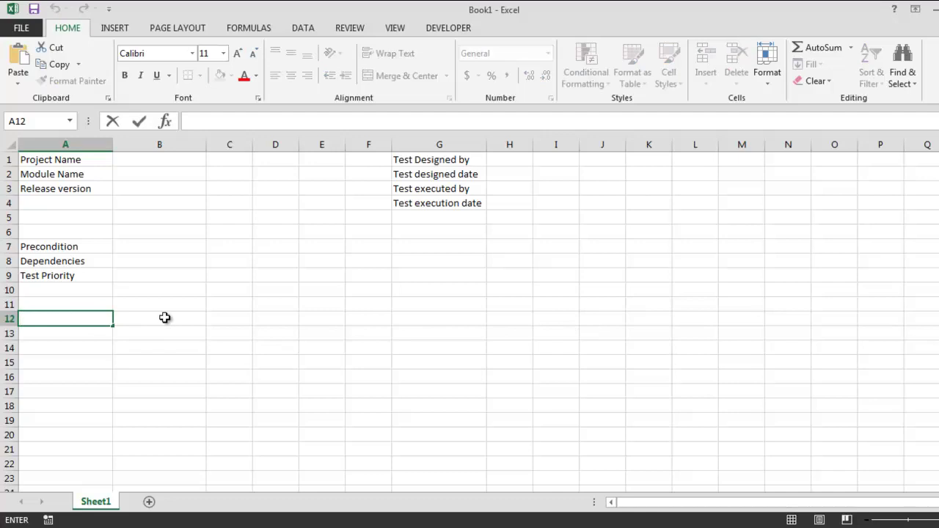
type("Test Case No")
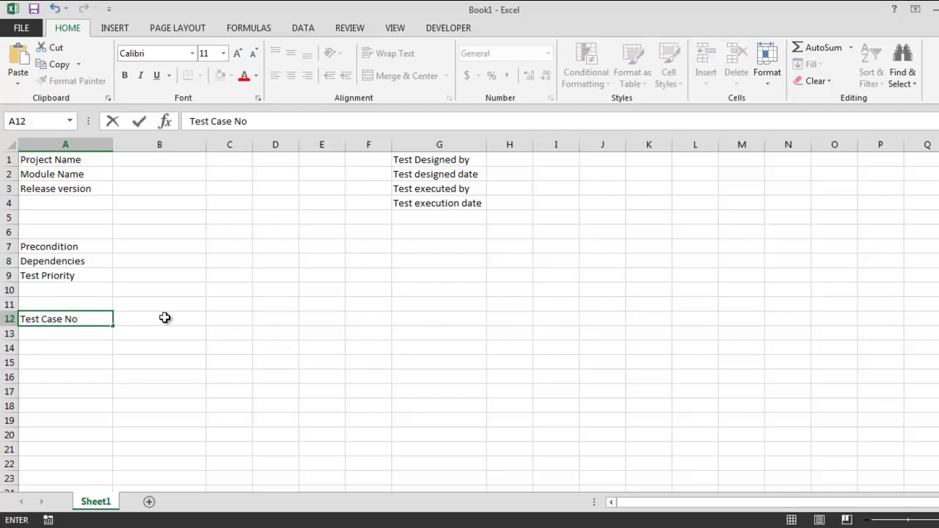
left_click(139, 323)
type("Test Title")
left_click(231, 318)
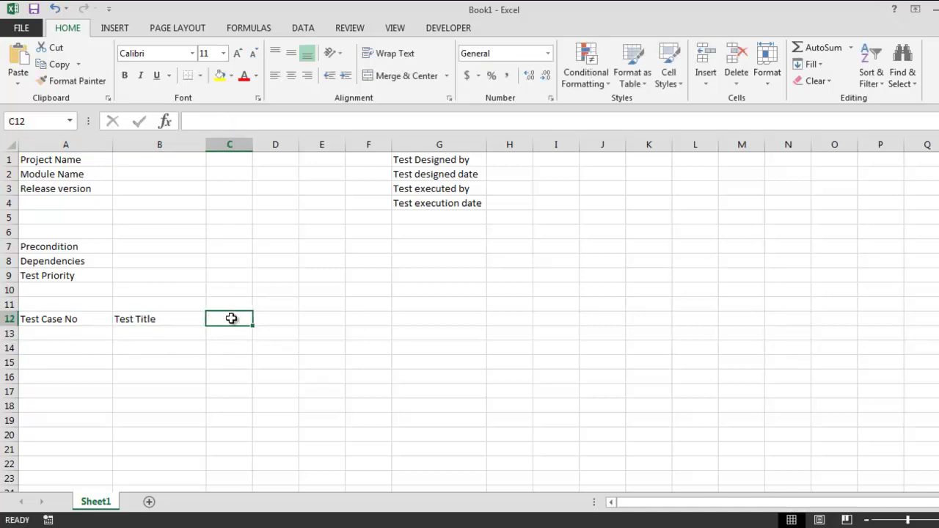
type("Test Summary")
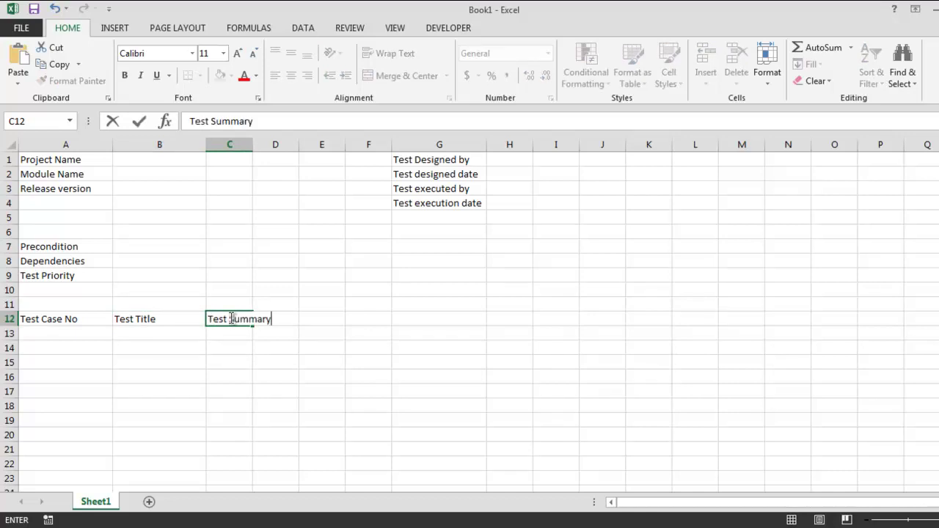
left_click(241, 192)
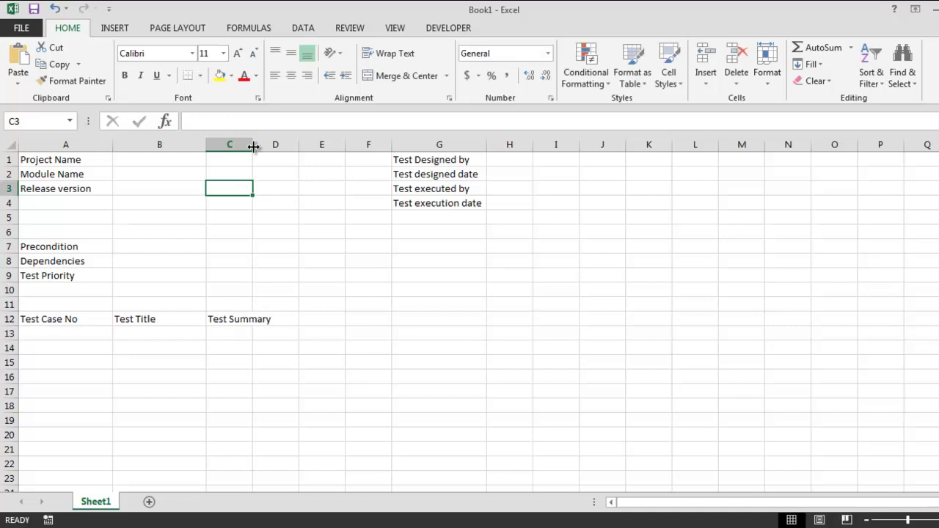
left_click_drag(253, 145, 292, 148)
Step: Add headers Test Steps in D12 and Test Data in E12, and widen column D
left_click(307, 321)
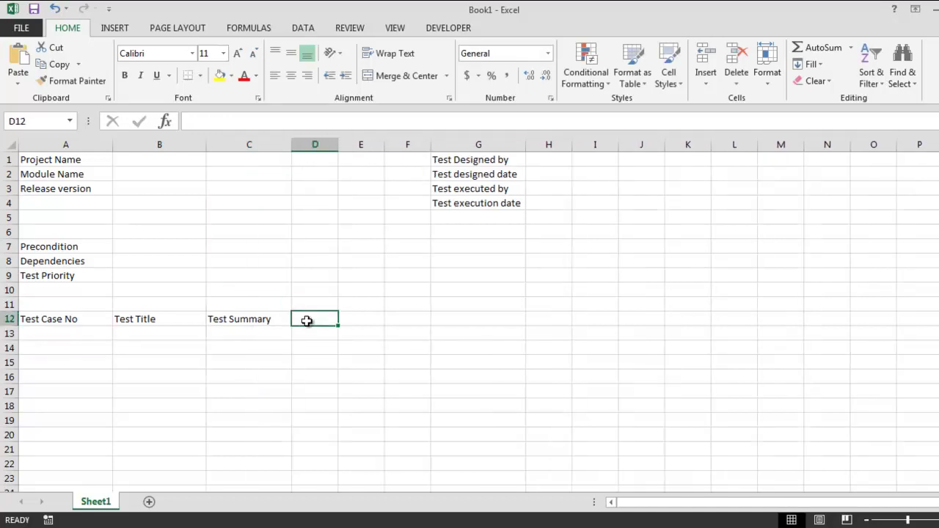
type("Test Steps")
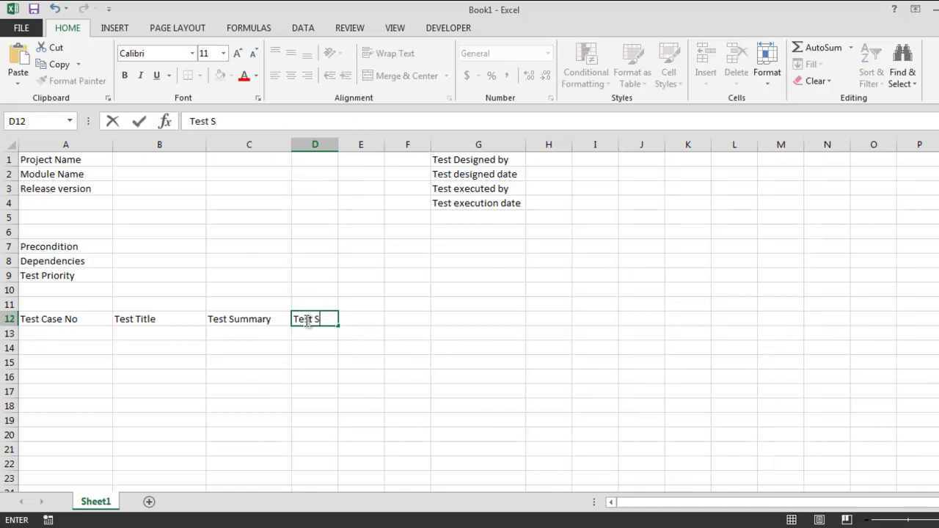
left_click(340, 147)
left_click(320, 210)
left_click(320, 317)
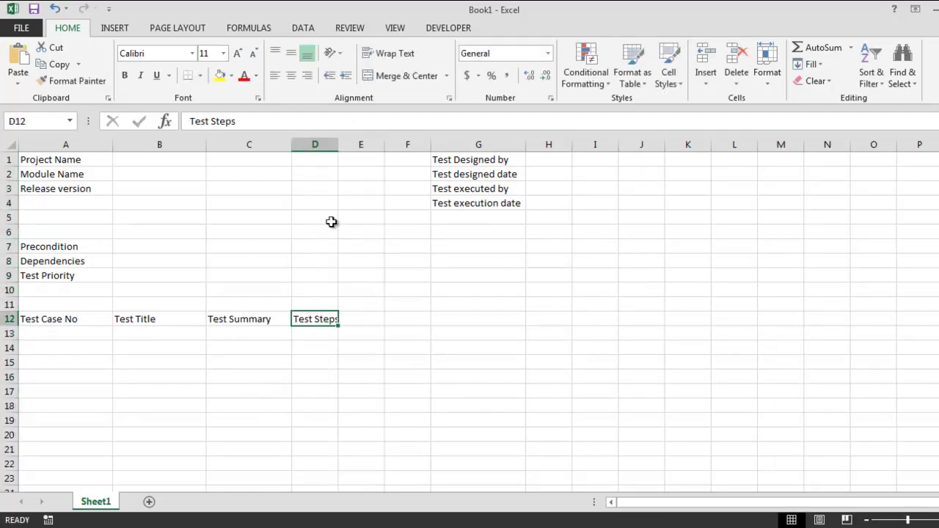
left_click_drag(337, 144, 391, 150)
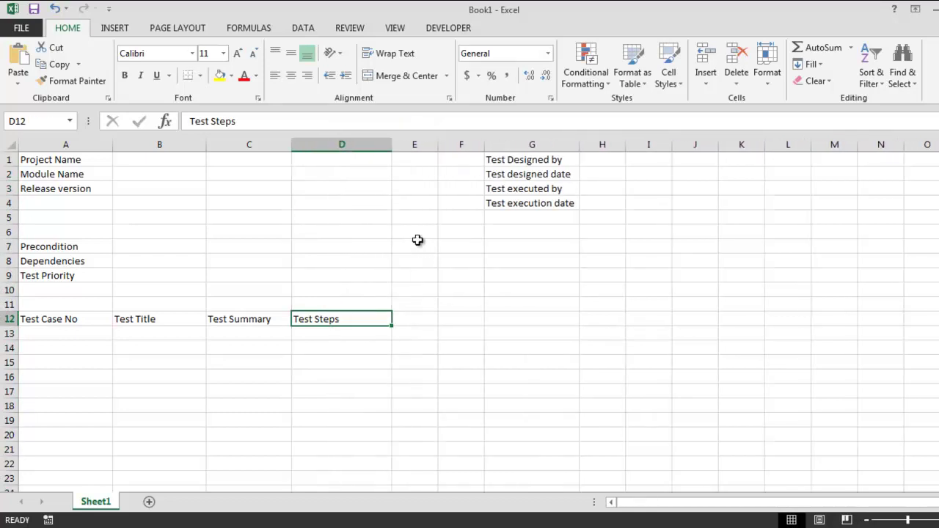
left_click(400, 320)
double_click(402, 322)
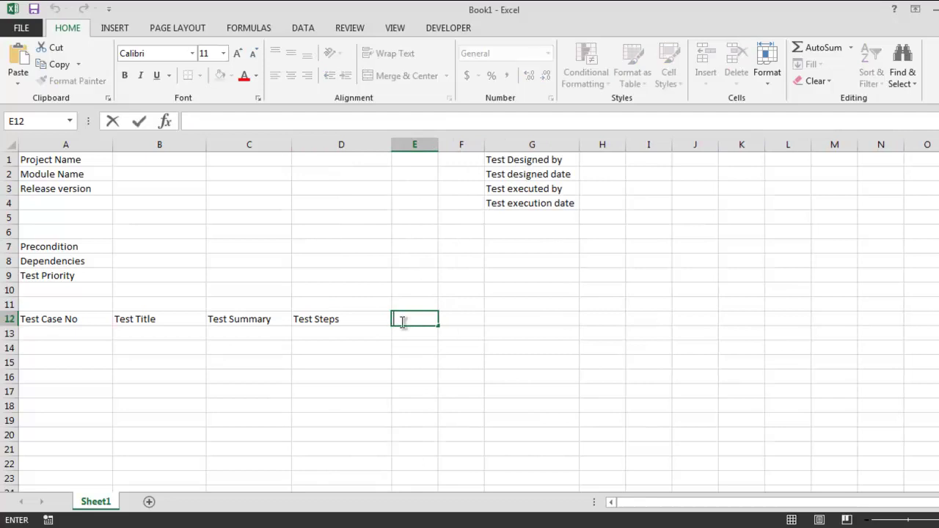
type("Test Steps")
key("BackSpace")
type("Data")
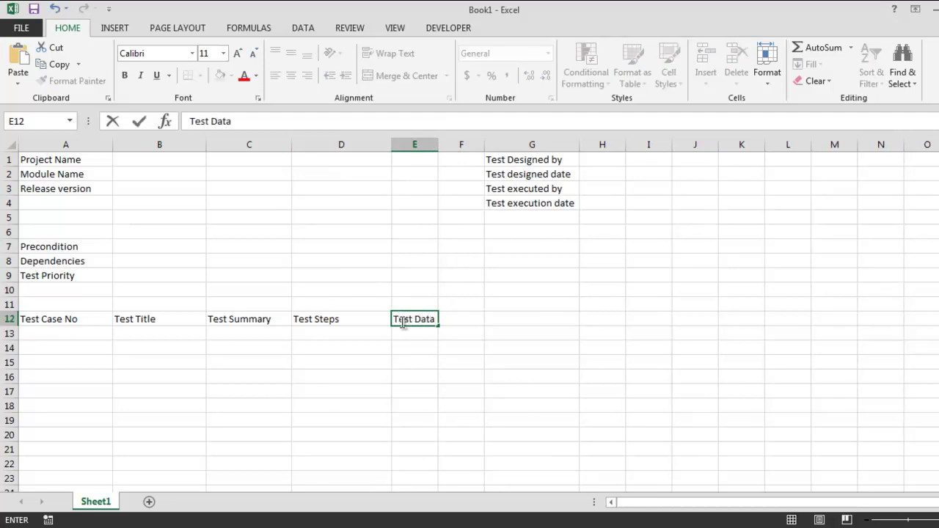
key("Return")
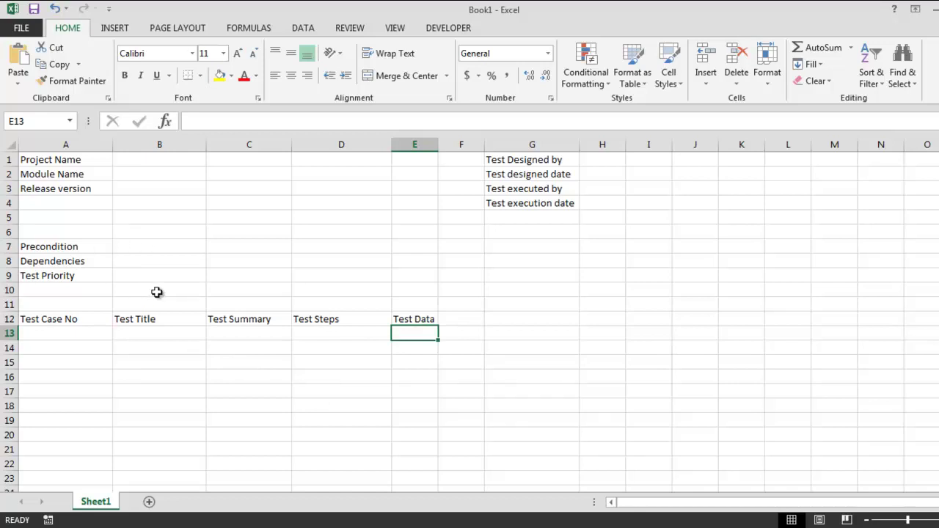
Step: Type the Expected Result header into F12
left_click(467, 320)
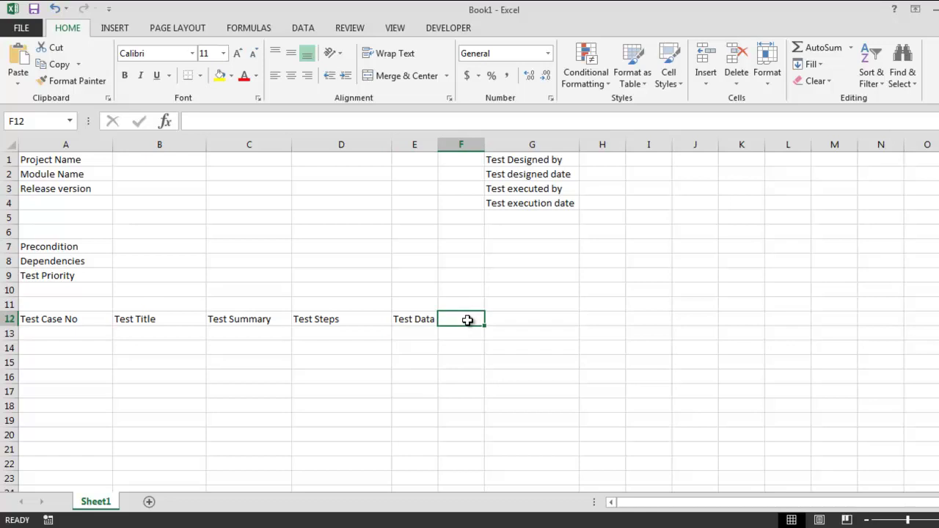
type("E")
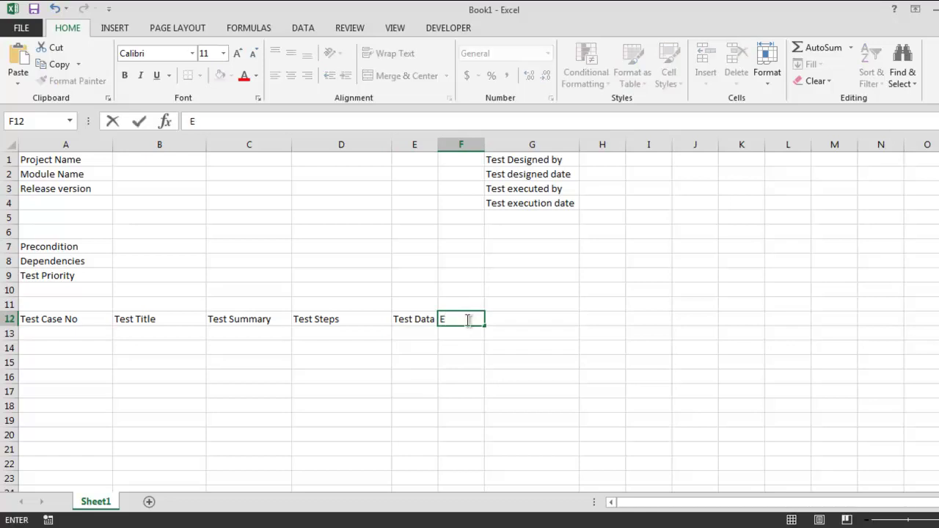
type("xpected Result")
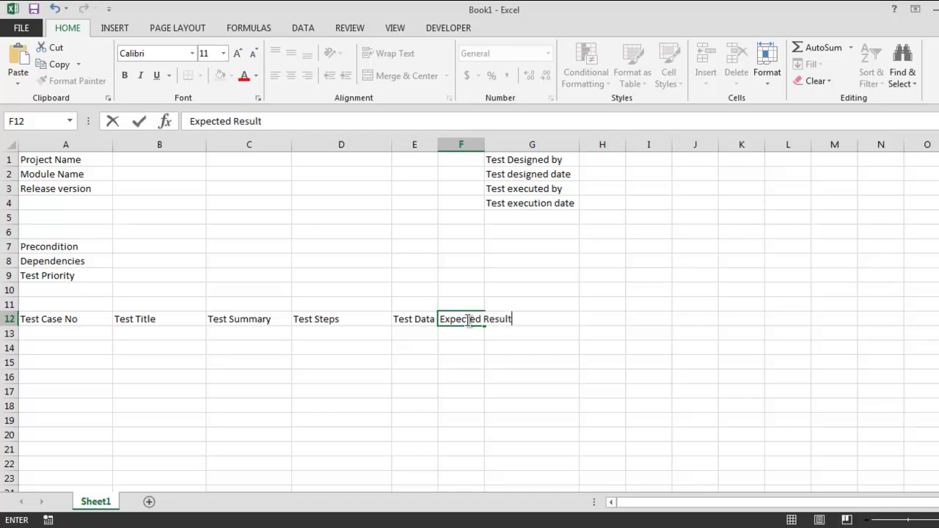
Step: Widen column F, add Post Condition in G12 and Actual Result in H12, and widen column H
left_click(514, 302)
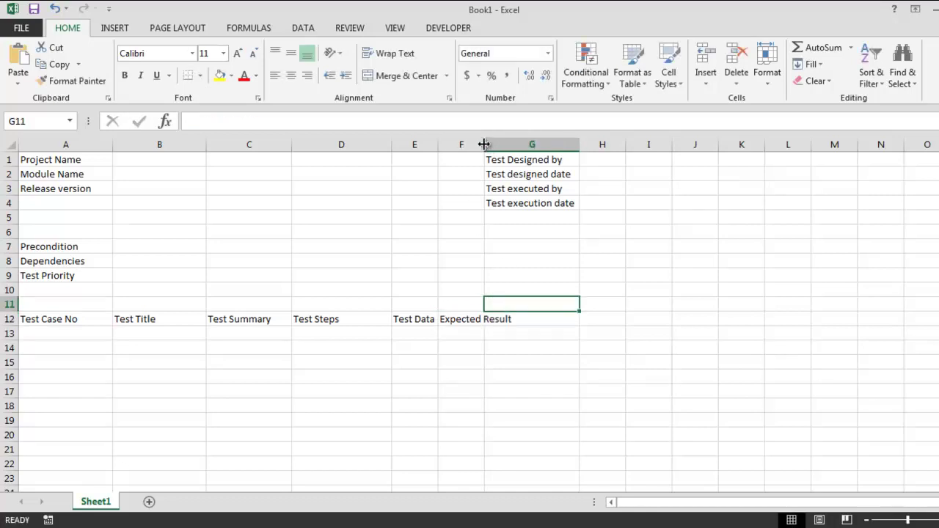
left_click_drag(484, 145, 520, 144)
left_click(538, 316)
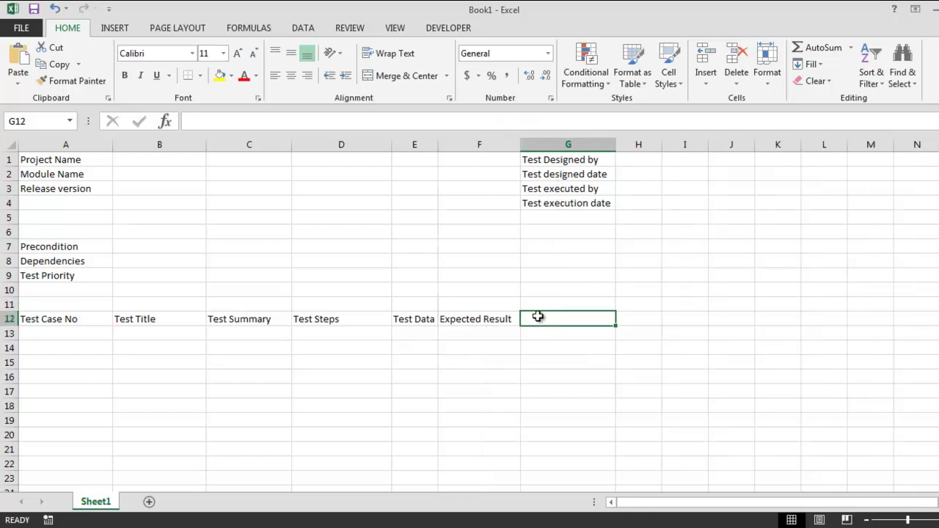
type("Post Condition")
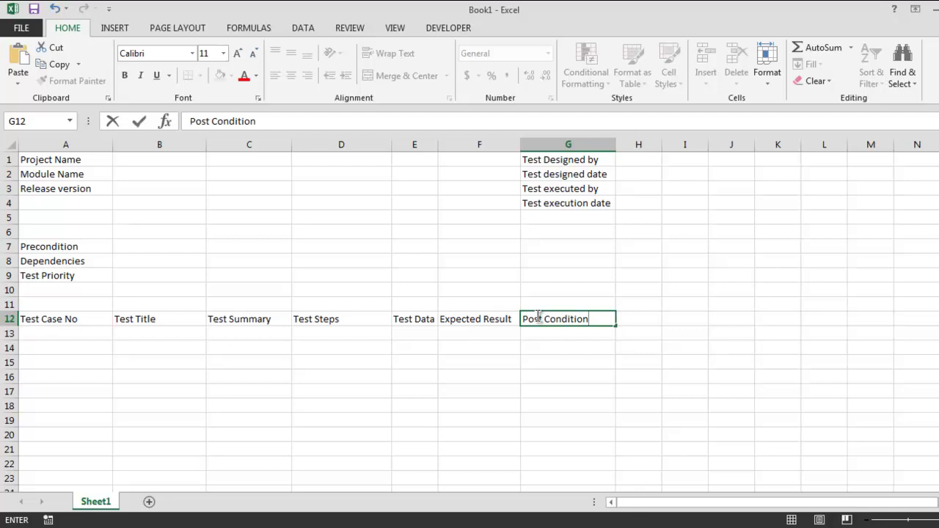
left_click(643, 320)
type("Actual Result")
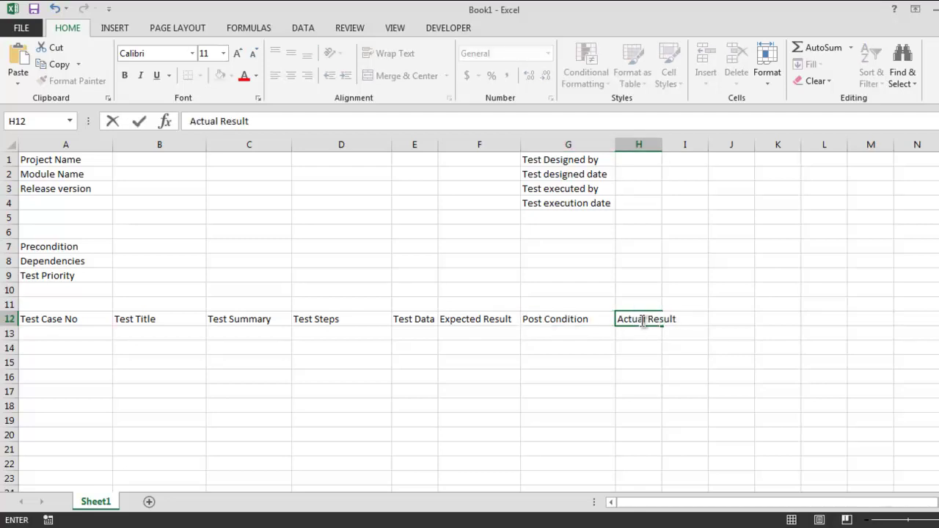
left_click(643, 290)
left_click(643, 273)
left_click_drag(661, 144, 683, 145)
Step: Add the headers Status, Bugs and Notes in I12:K12
left_click(702, 319)
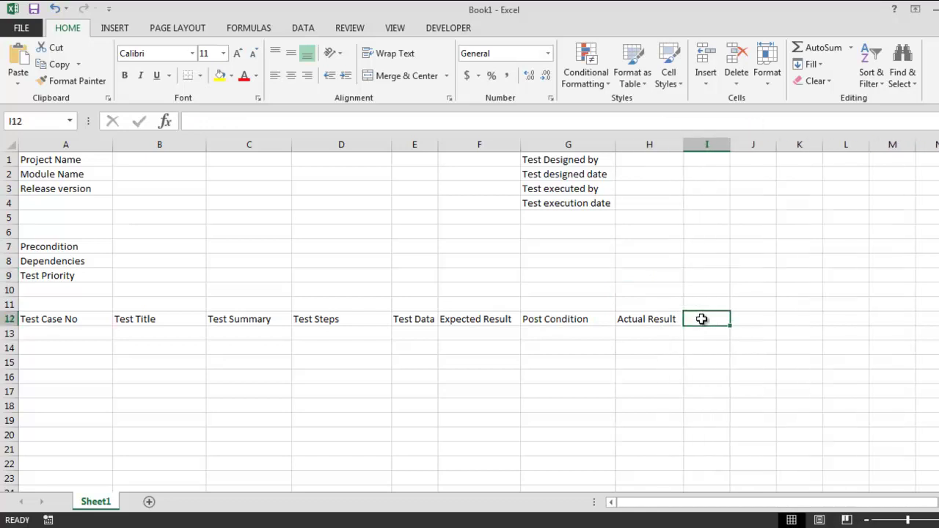
type("S")
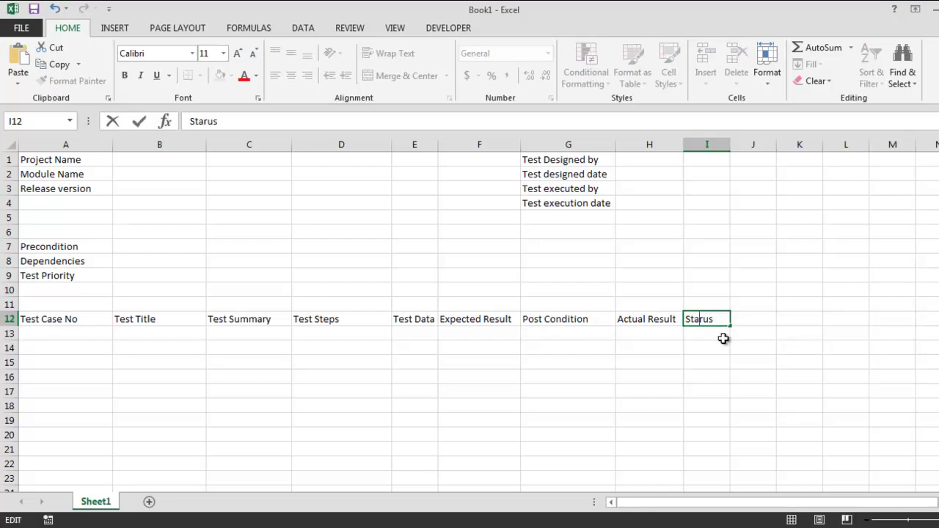
type("tatus")
left_click(747, 320)
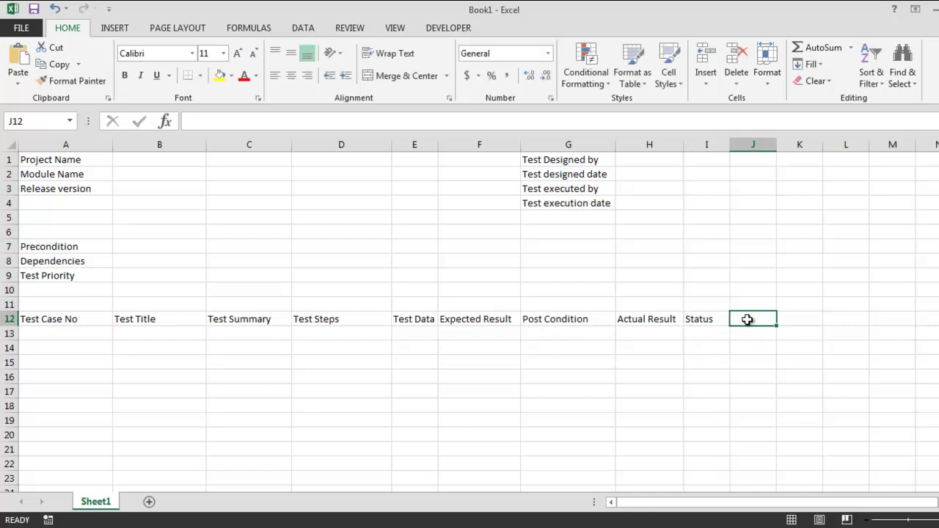
type("Bug")
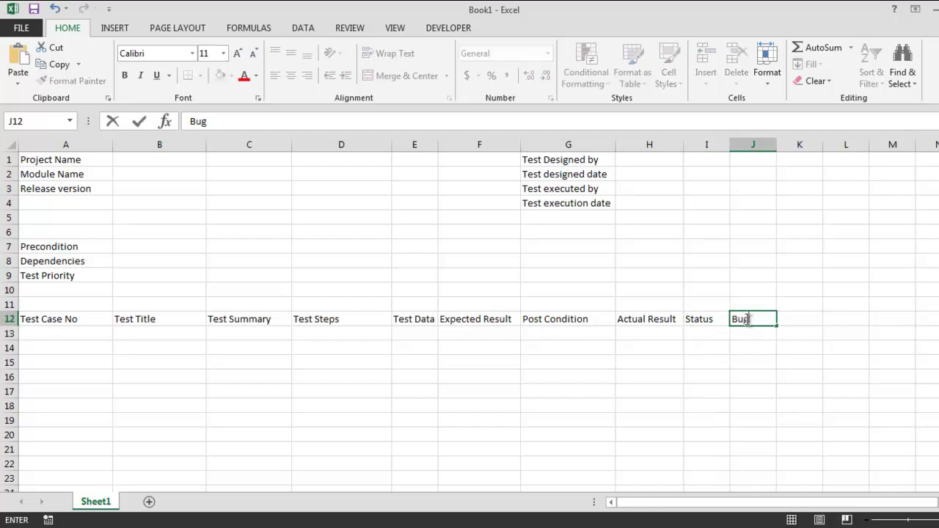
type("s")
left_click(739, 334)
left_click(747, 322)
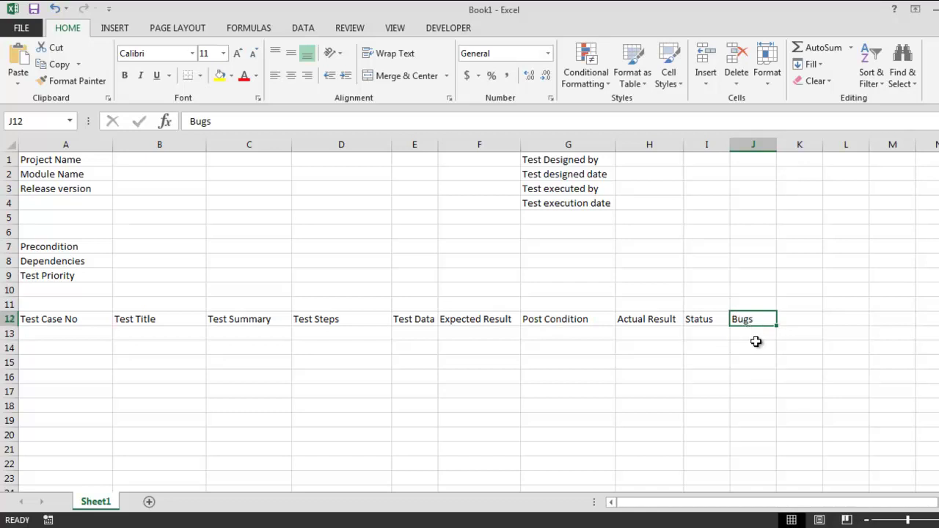
left_click(788, 320)
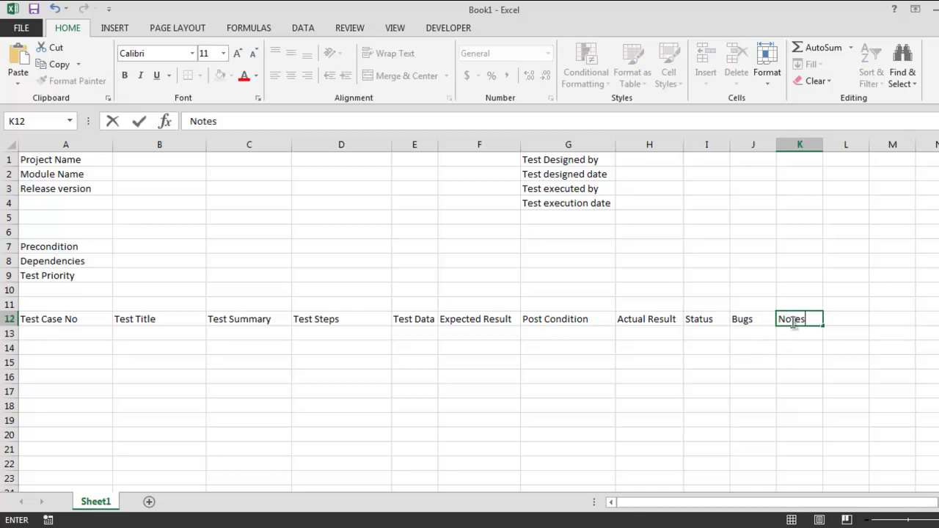
type("otes")
scroll(784, 323, "down", 2)
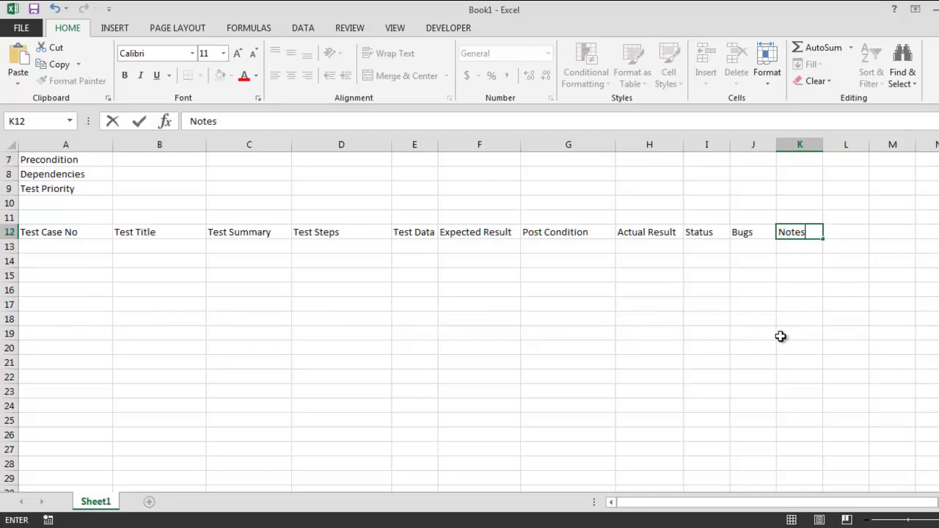
Step: Apply All Borders to the test case table range A12:K29
left_click(27, 233)
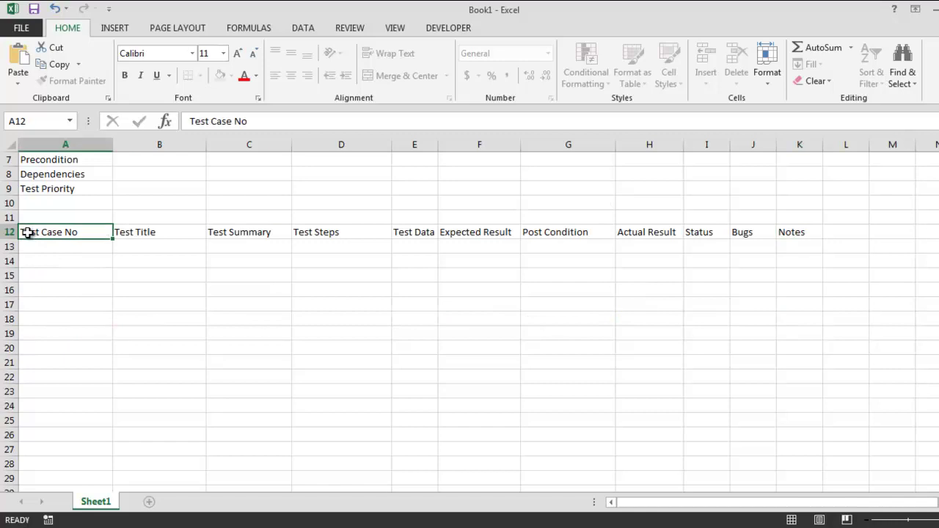
left_click_drag(27, 233, 811, 480)
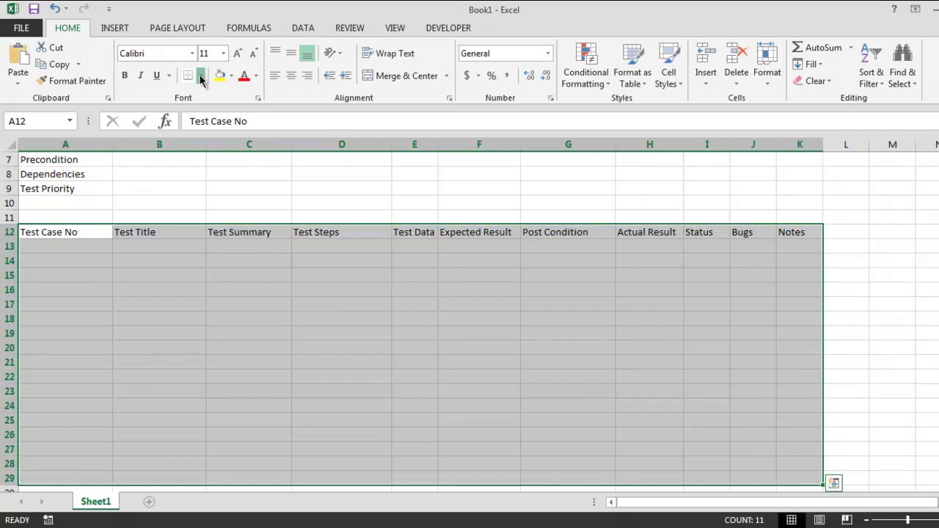
left_click(201, 76)
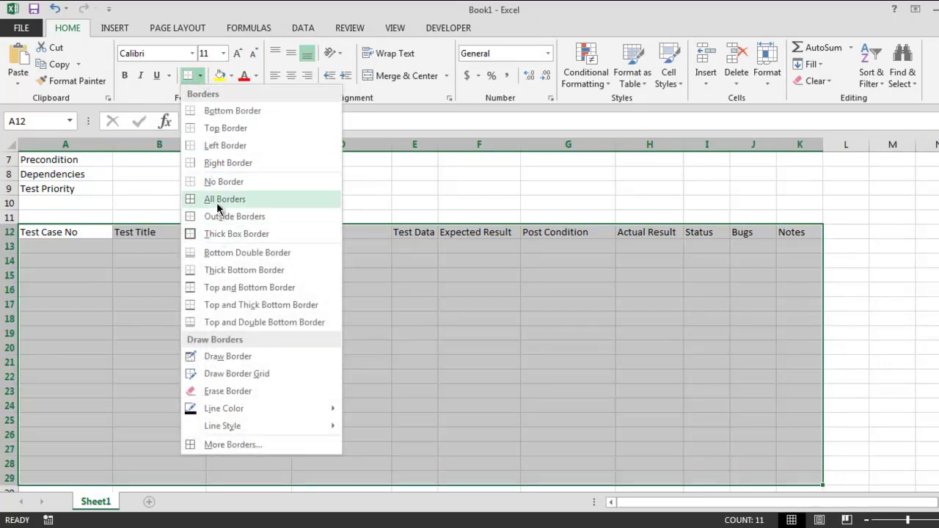
left_click(218, 201)
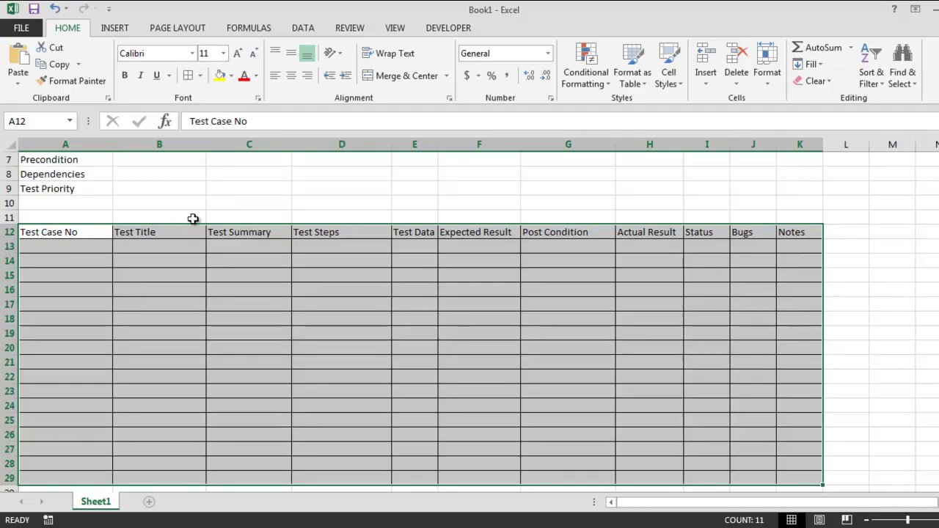
left_click(139, 257)
left_click(29, 233)
left_click_drag(30, 233, 806, 231)
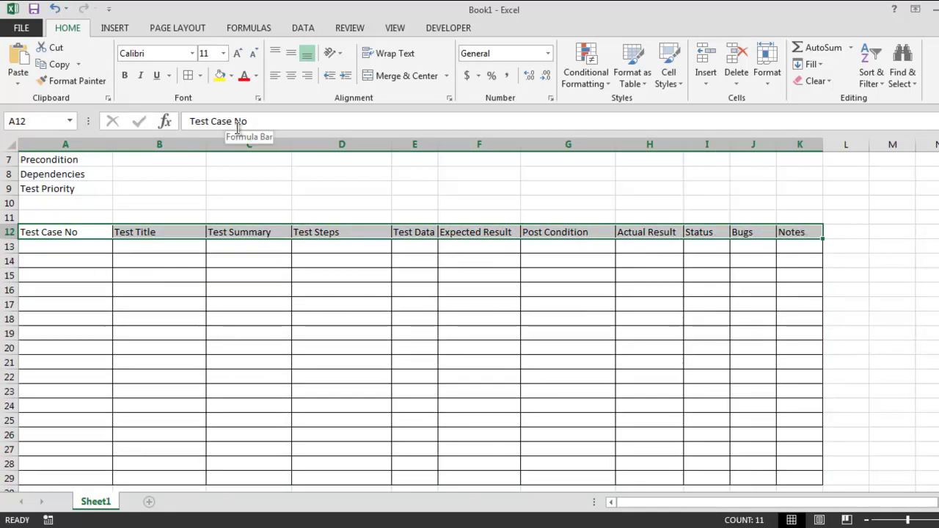
Step: Give the headers in A12:K12 a grey fill and bold text
left_click(27, 232)
left_click_drag(31, 232, 807, 232)
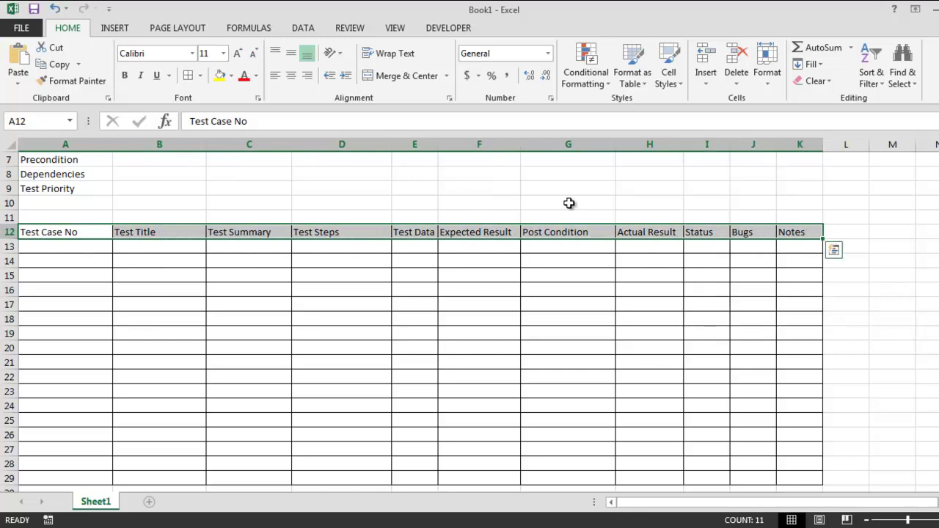
left_click(232, 76)
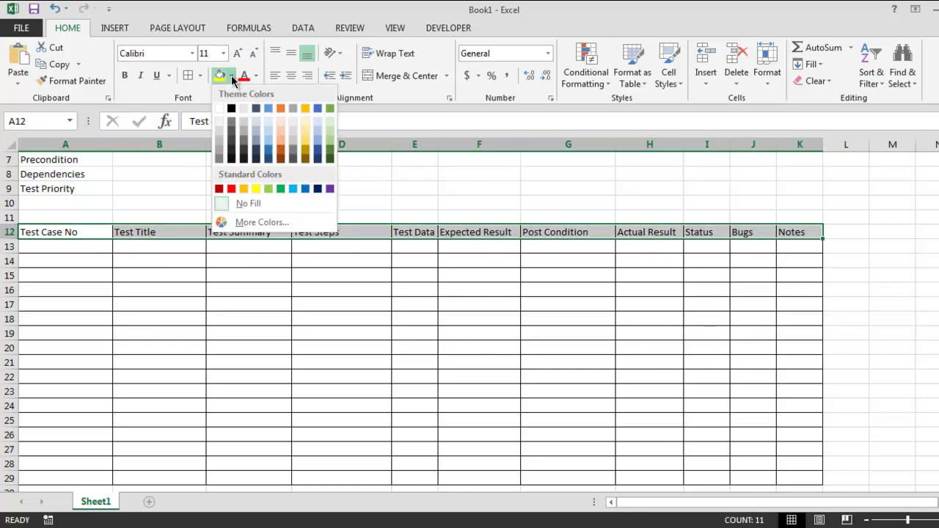
left_click(220, 144)
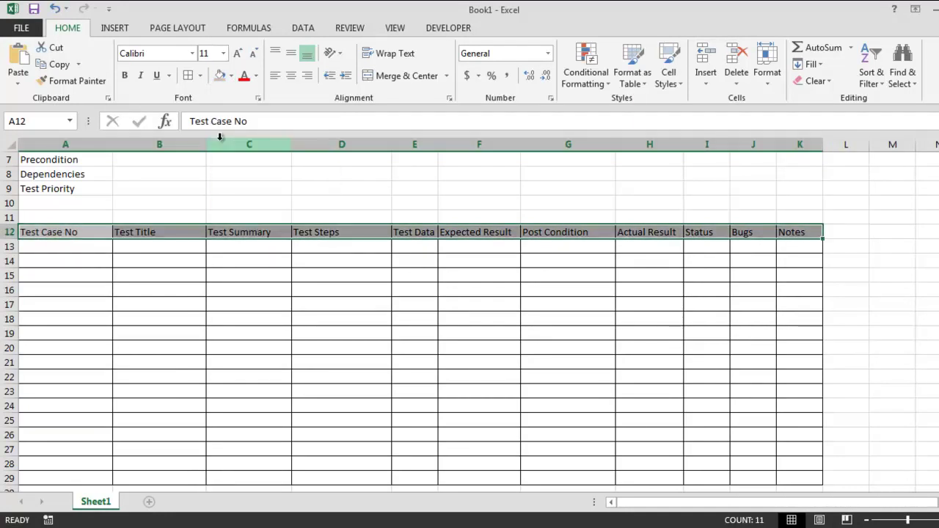
left_click(125, 75)
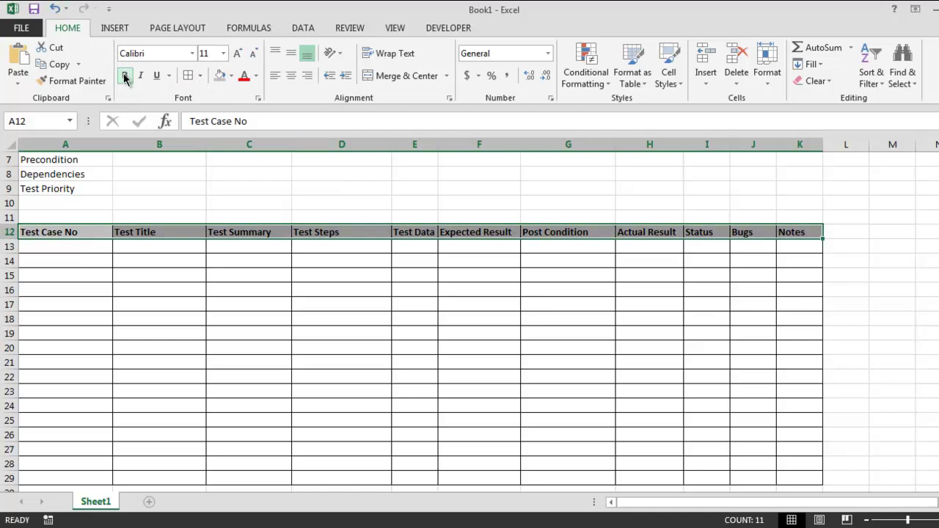
left_click(93, 246)
Step: Apply an outside border around the A7:G9 info block
scroll(178, 260, "up", 2)
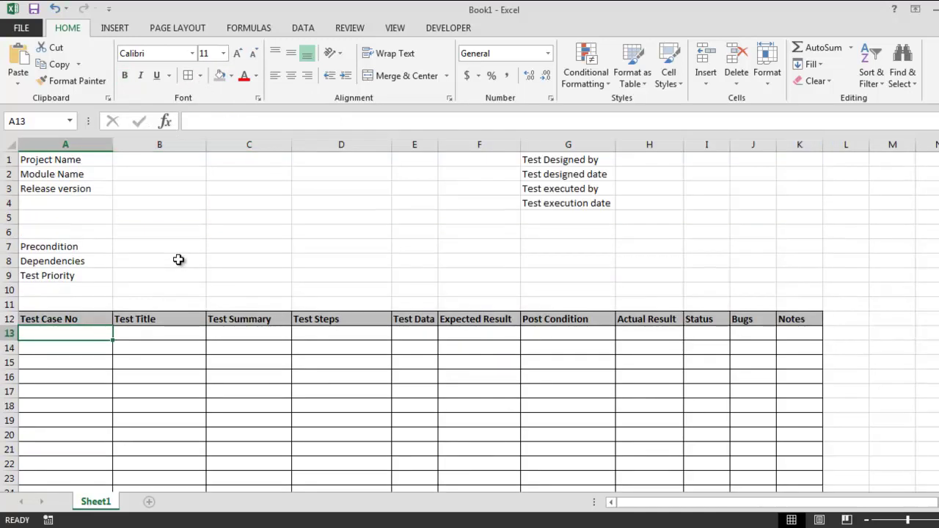
left_click_drag(30, 245, 558, 273)
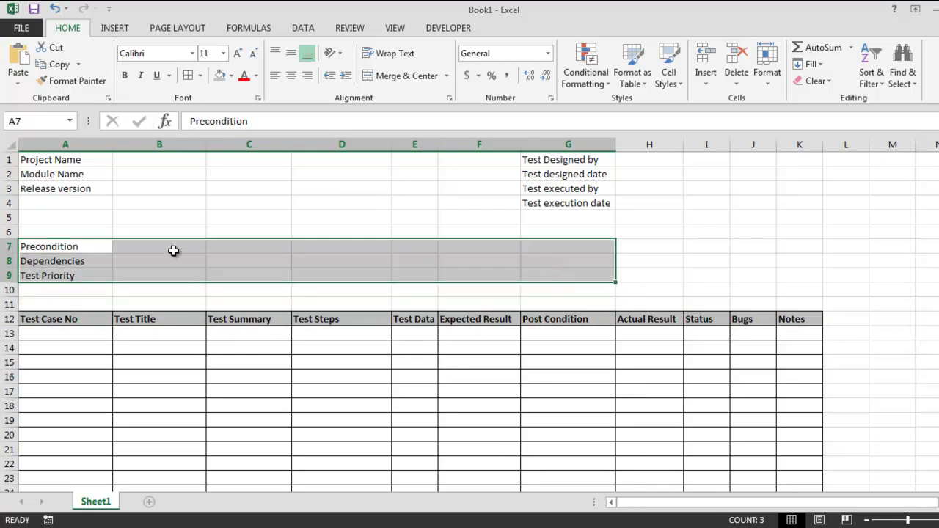
left_click(201, 76)
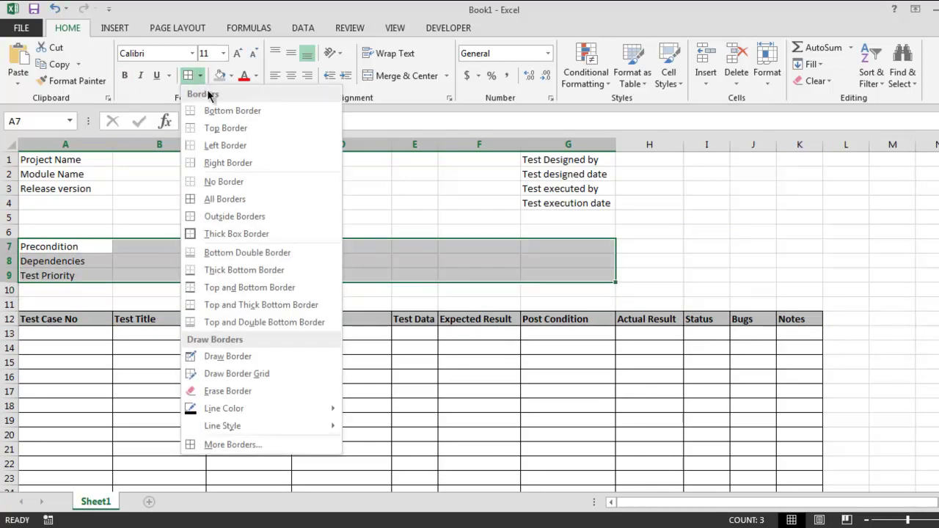
left_click(231, 216)
left_click(133, 258)
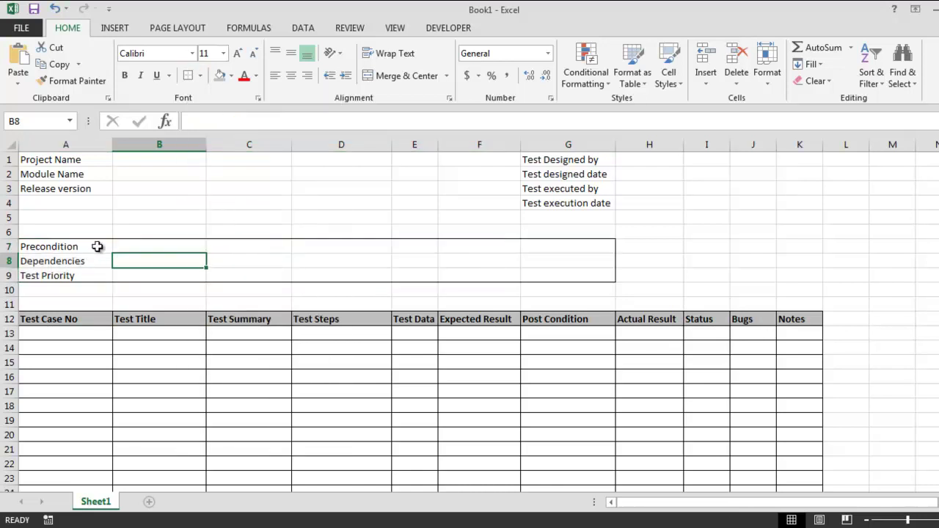
Step: Give the A7:A9 labels all borders and an Orange, Accent 2, Lighter 40% fill
left_click_drag(98, 245, 101, 272)
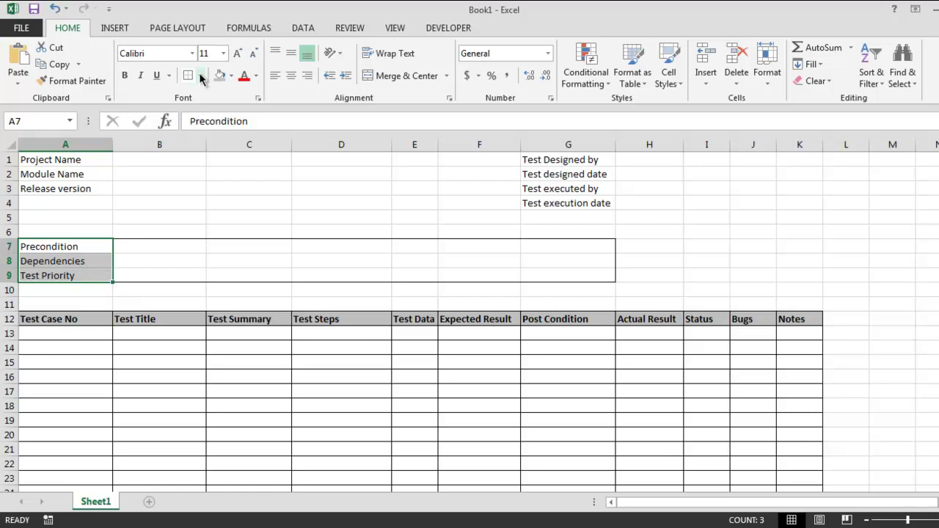
left_click(200, 76)
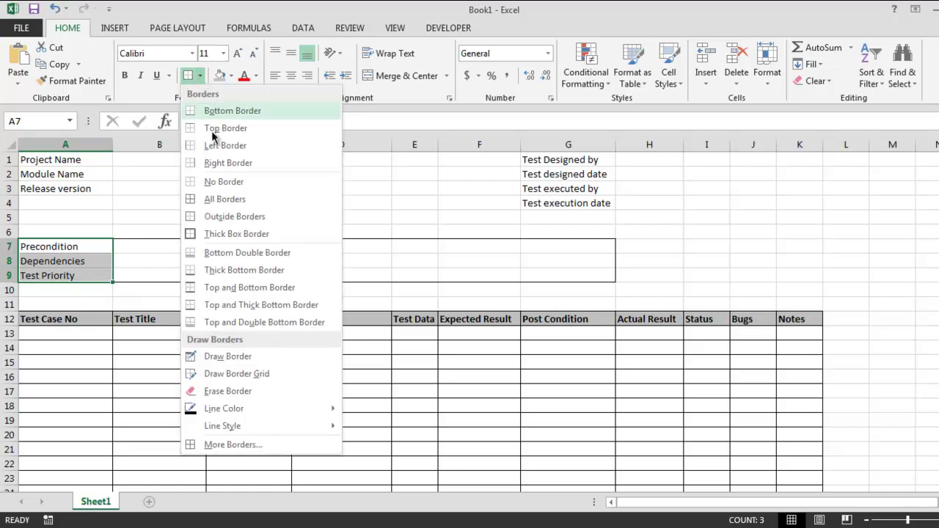
left_click(218, 201)
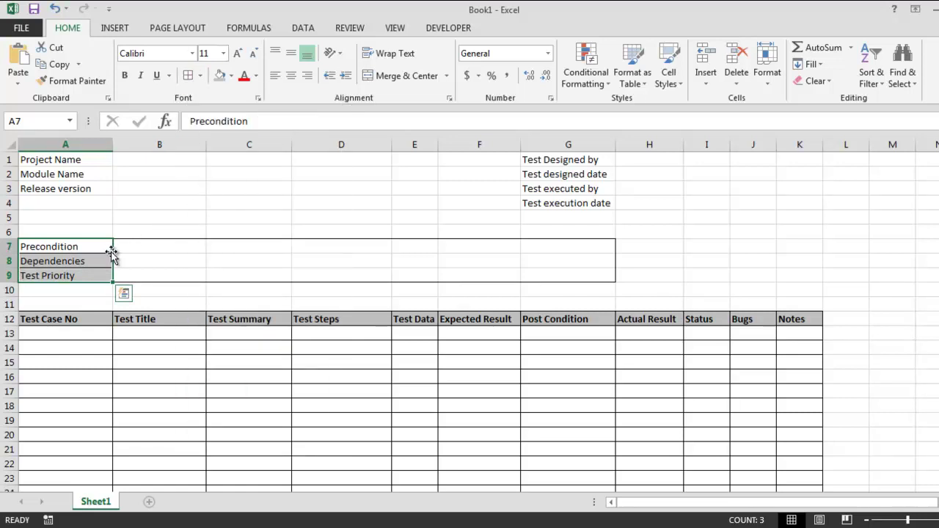
left_click(231, 76)
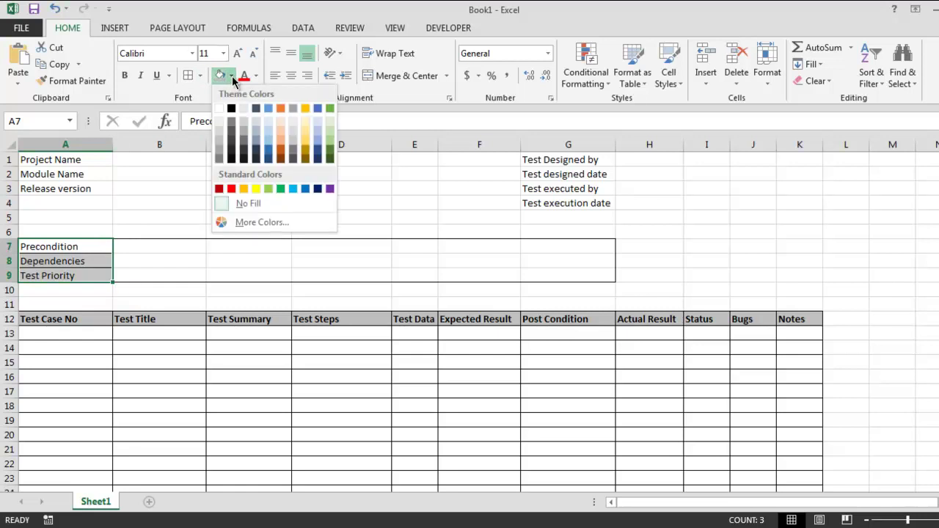
left_click(284, 143)
Step: Fill the A1:A3 labels light green and give each cell borders
left_click(94, 189)
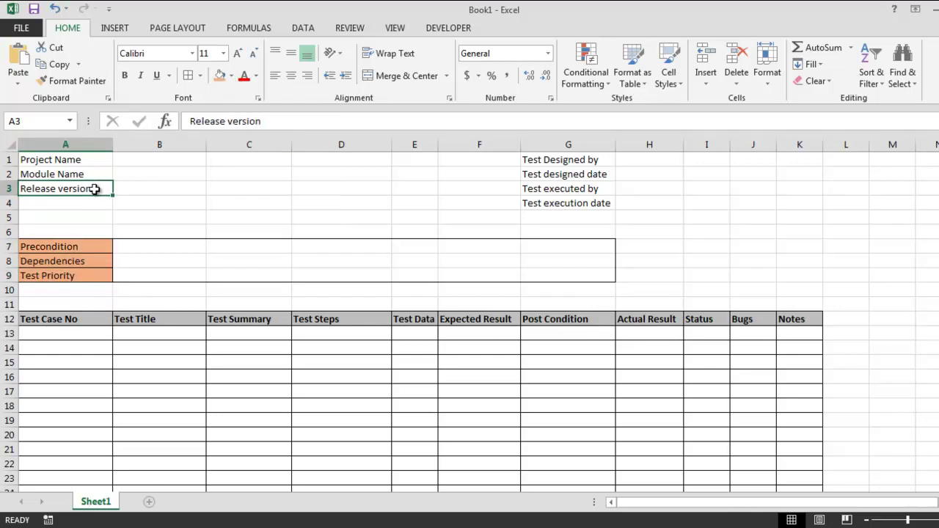
left_click_drag(101, 189, 99, 160)
left_click(232, 75)
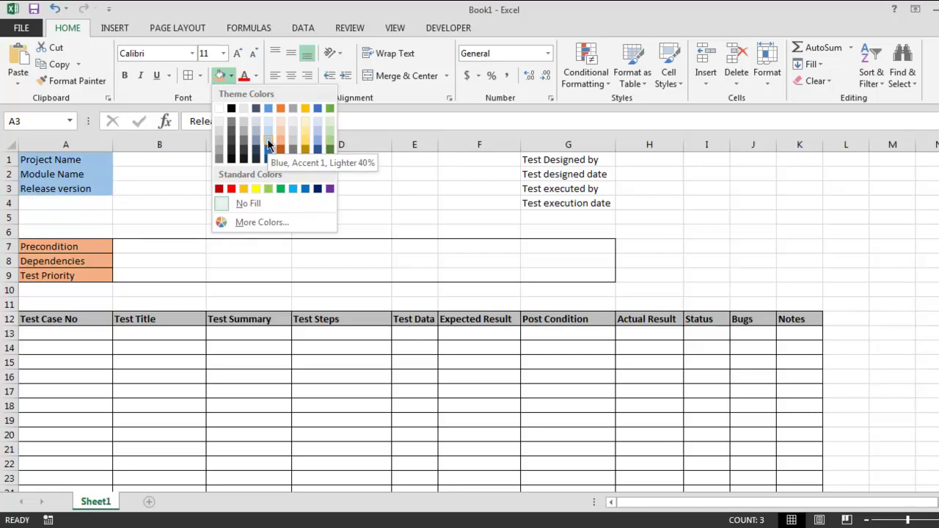
left_click(330, 139)
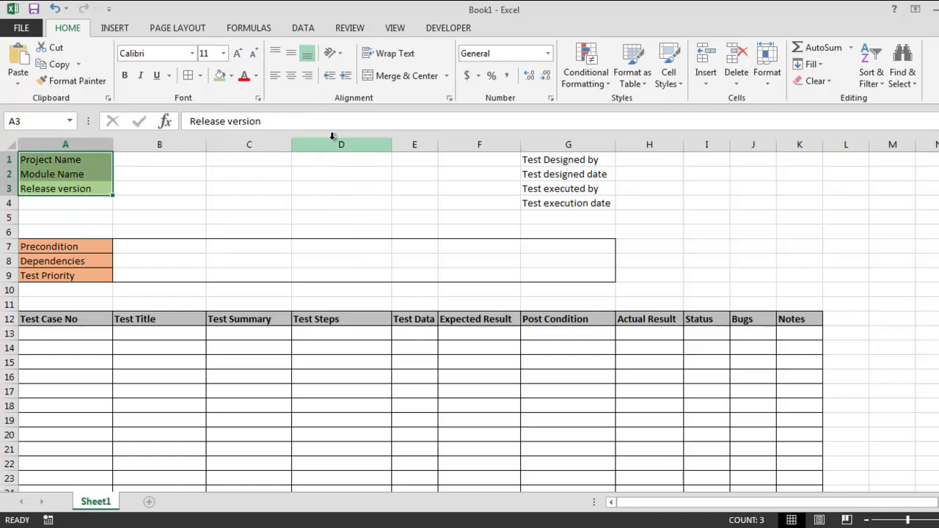
left_click(190, 76)
left_click(157, 184)
Step: Remove all borders from the blank area B1:F4
left_click_drag(130, 157, 493, 204)
left_click(200, 76)
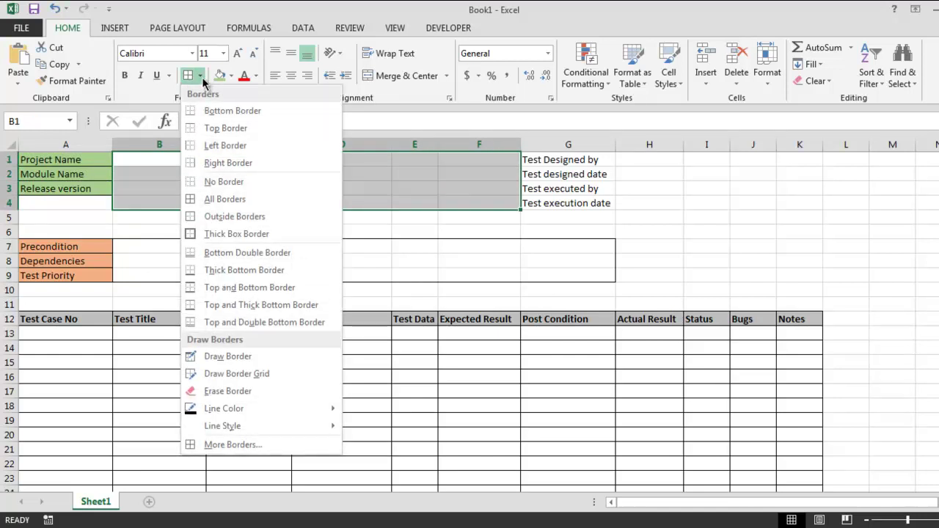
left_click(212, 180)
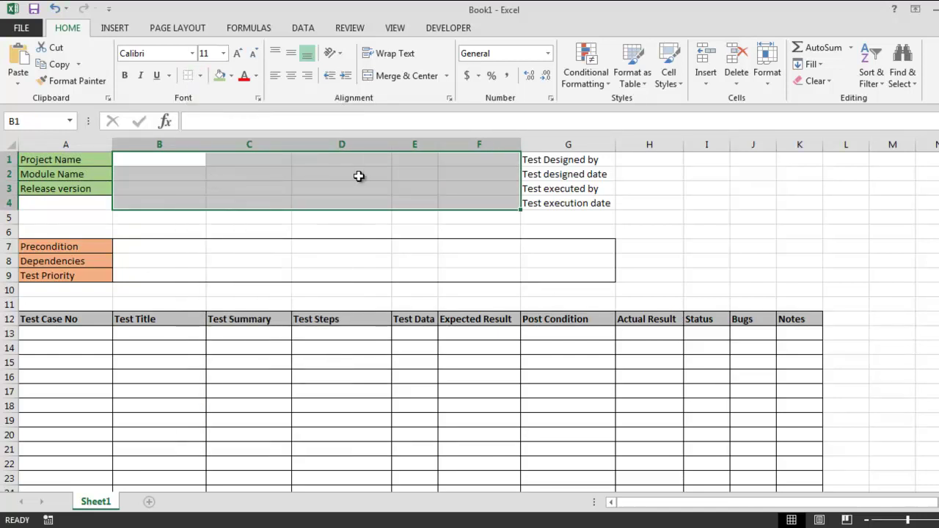
left_click(461, 229)
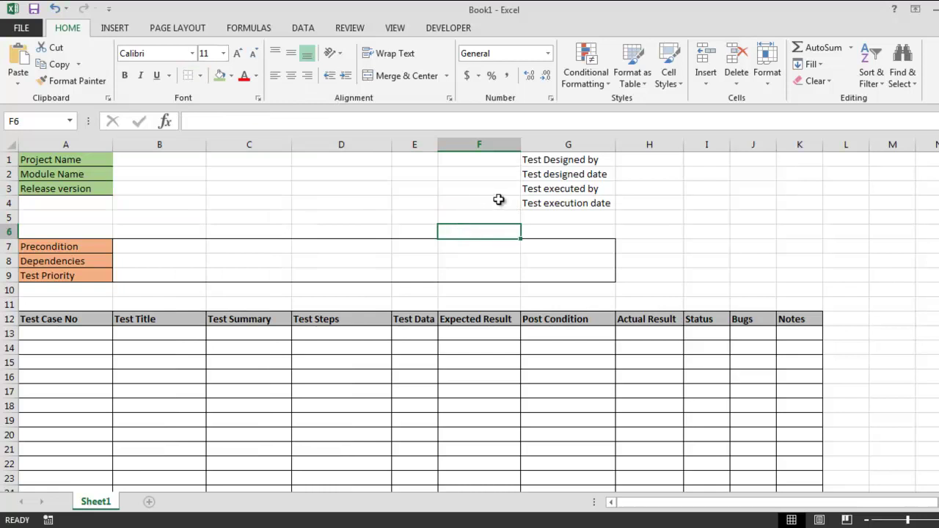
Step: Apply All Borders to the four labels in G1:G4
left_click_drag(609, 203, 542, 161)
left_click(200, 76)
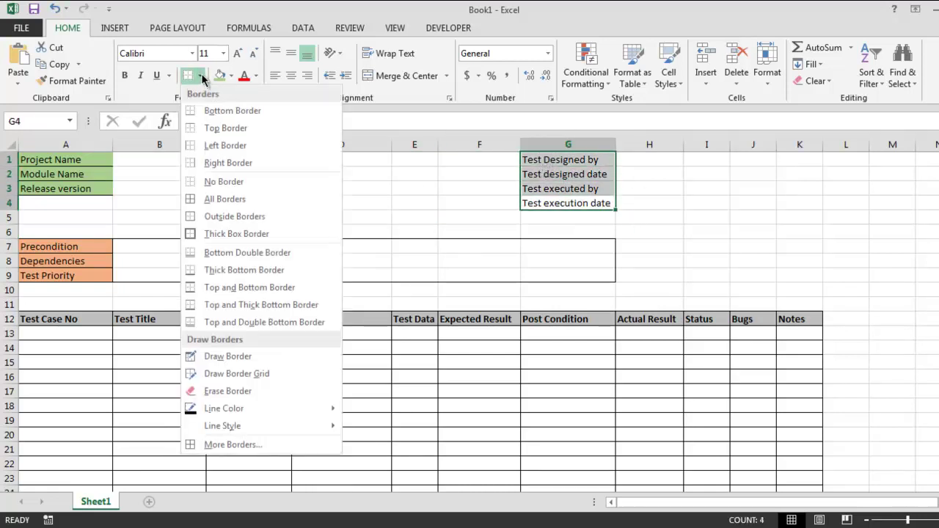
left_click(220, 199)
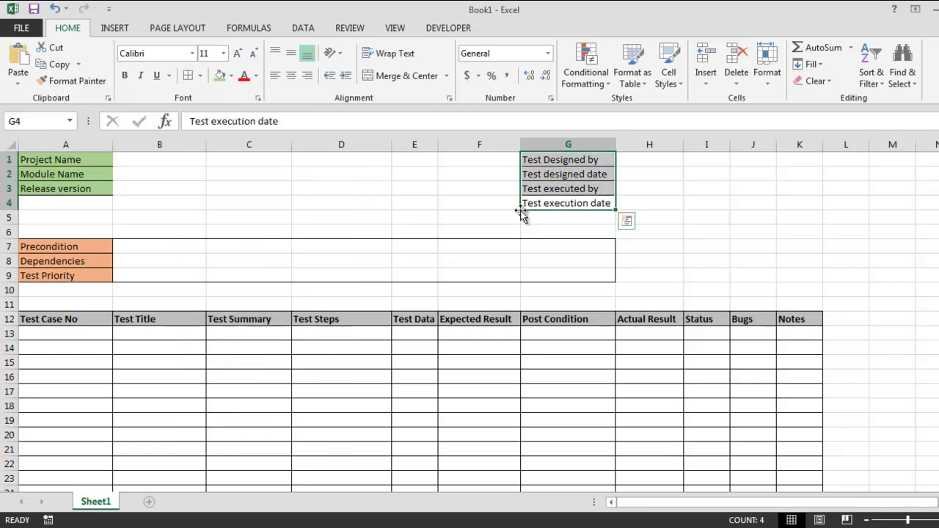
left_click(341, 188)
Step: Fill the value area B7:G9 and the blank area B1:F6 white to hide gridlines
left_click_drag(157, 253, 584, 281)
left_click(231, 76)
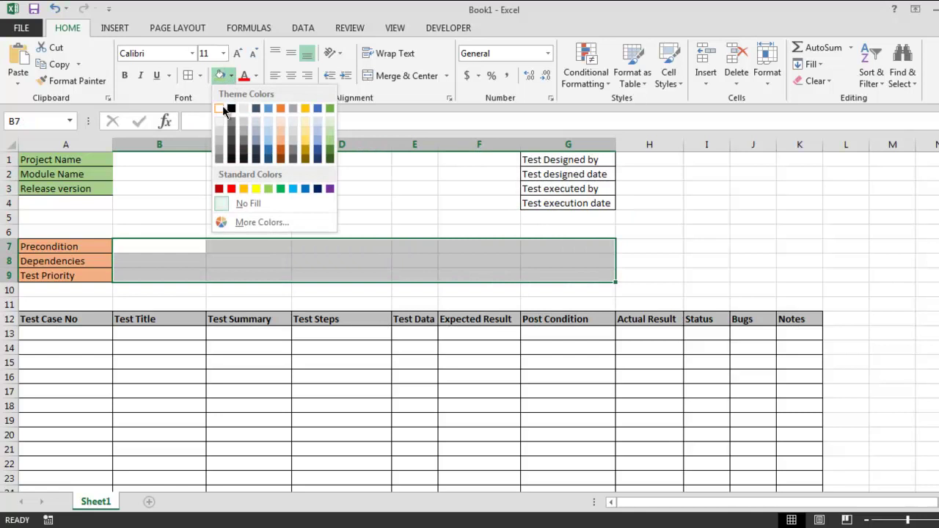
left_click(224, 108)
left_click(160, 171)
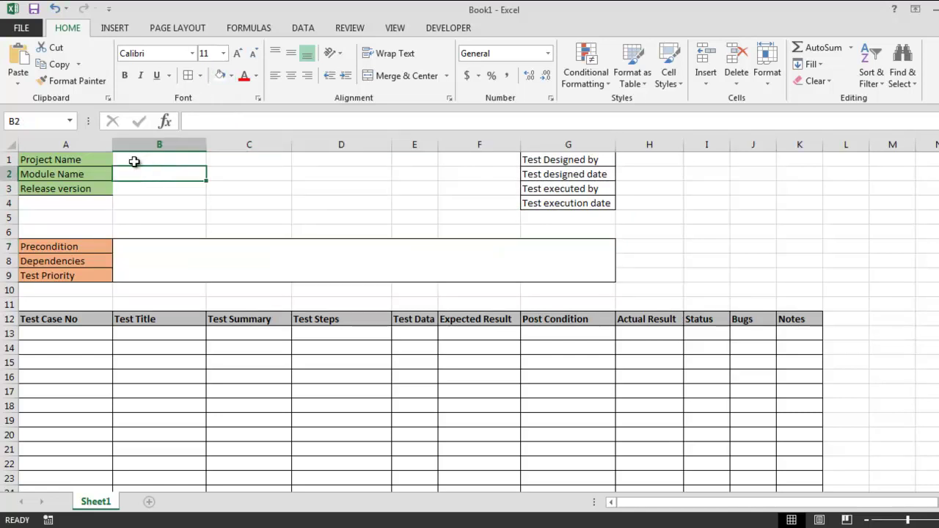
left_click_drag(135, 160, 473, 225)
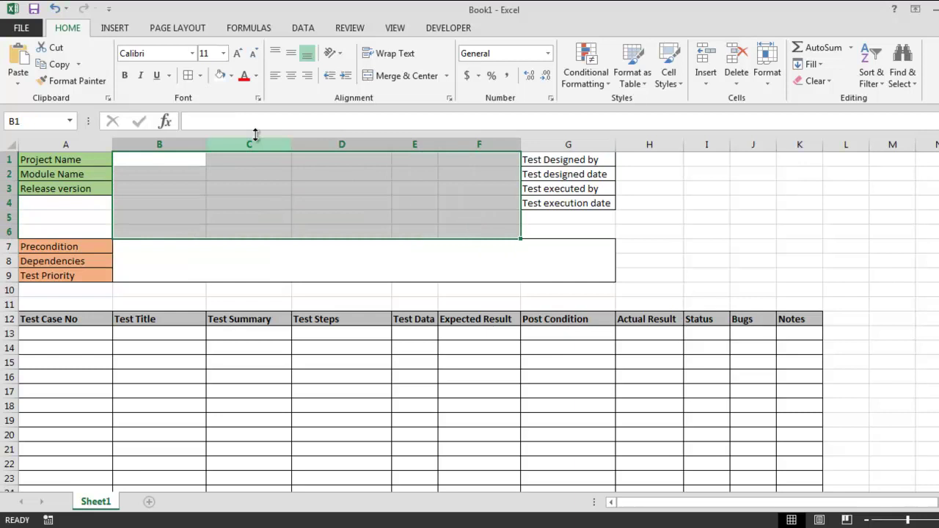
left_click(220, 75)
left_click(284, 203)
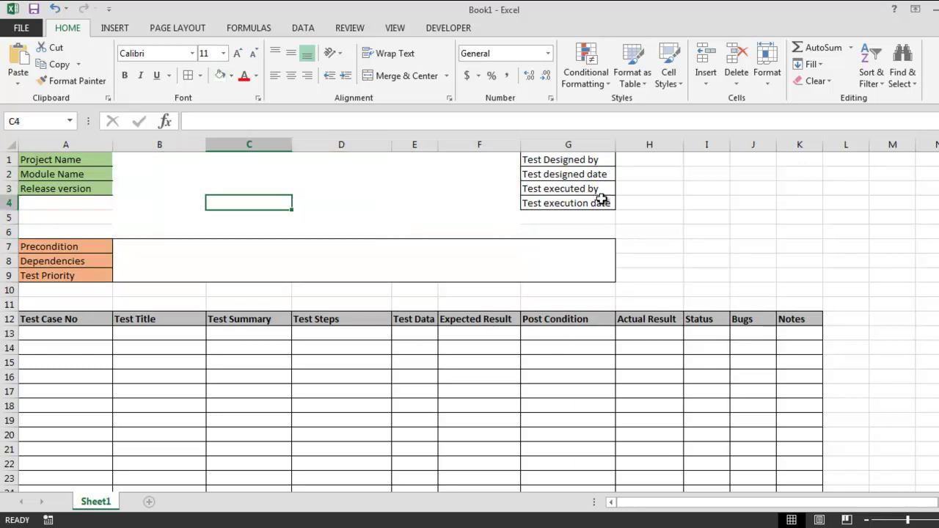
left_click(591, 229)
left_click_drag(595, 235, 227, 108)
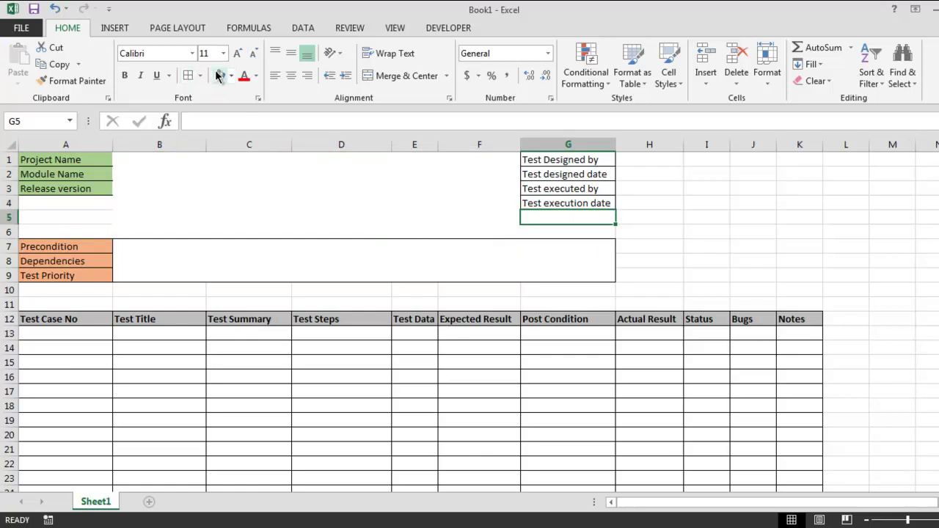
Step: Set the empty cells A4:A6 to No Border
left_click_drag(98, 229, 74, 205)
left_click(186, 73)
left_click(153, 208)
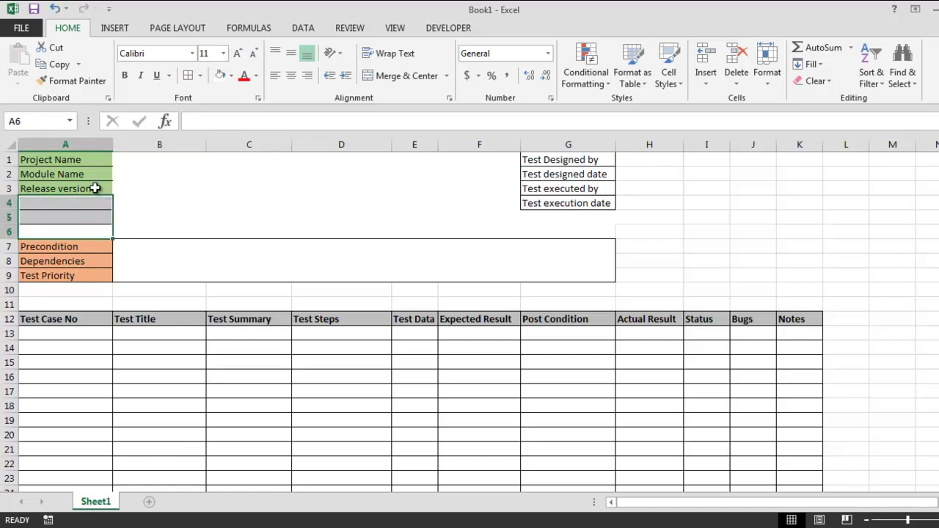
left_click(199, 76)
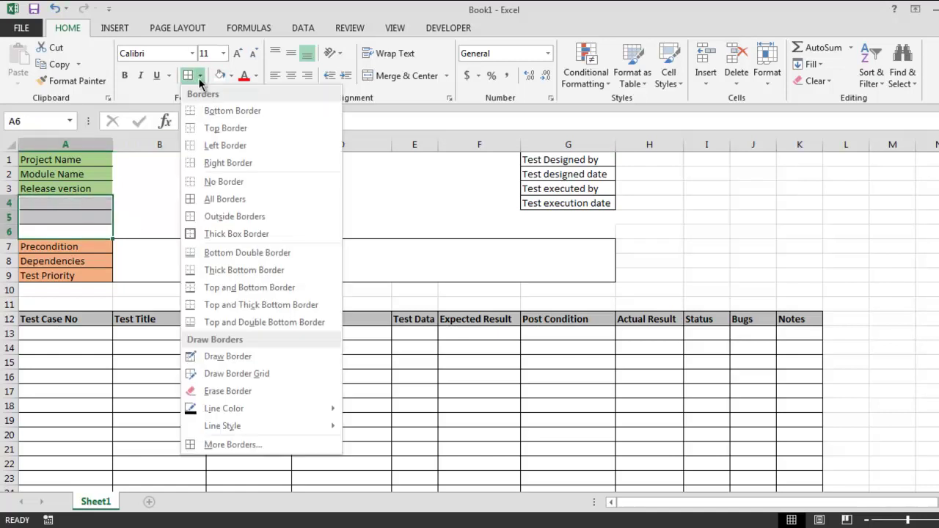
left_click(211, 180)
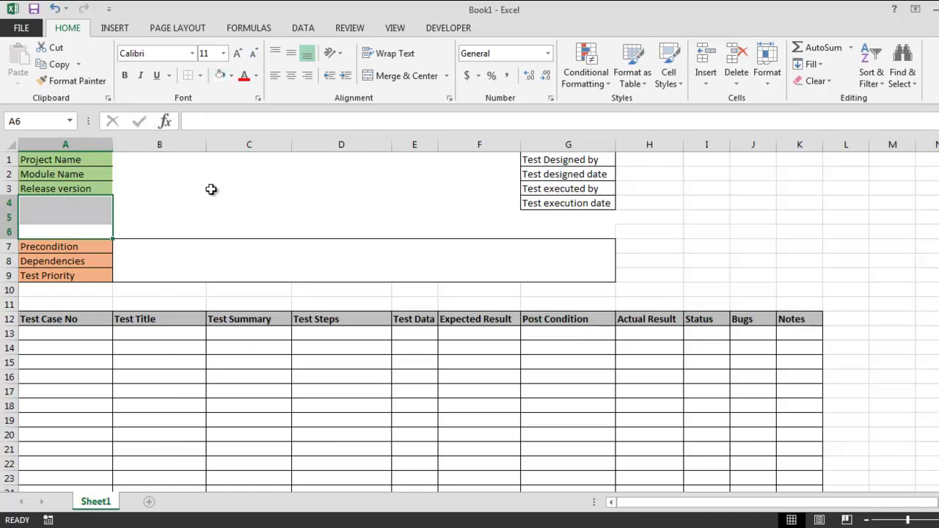
left_click(209, 213)
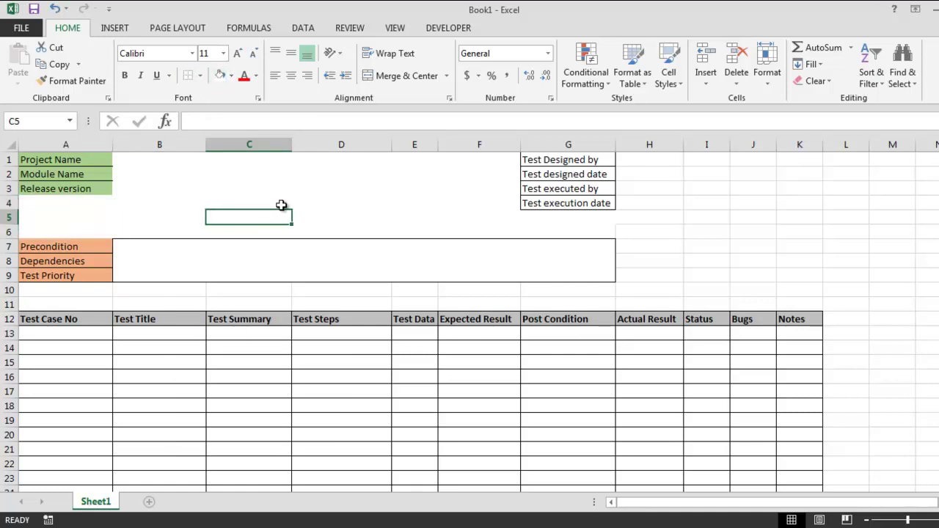
left_click(707, 221)
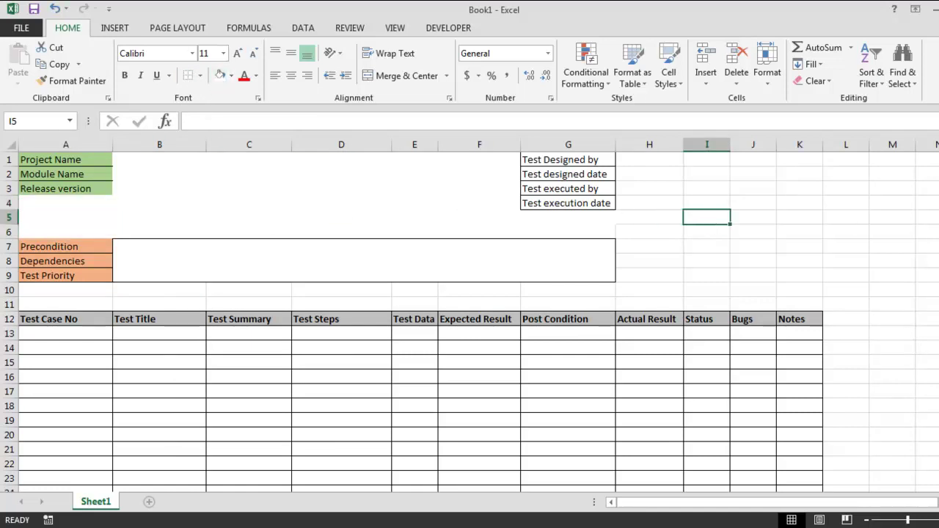
scroll(470, 321, "down", 2)
scroll(469, 321, "up", 2)
Step: Fill the four test-info labels in G1:G4 with green
left_click_drag(601, 203, 595, 159)
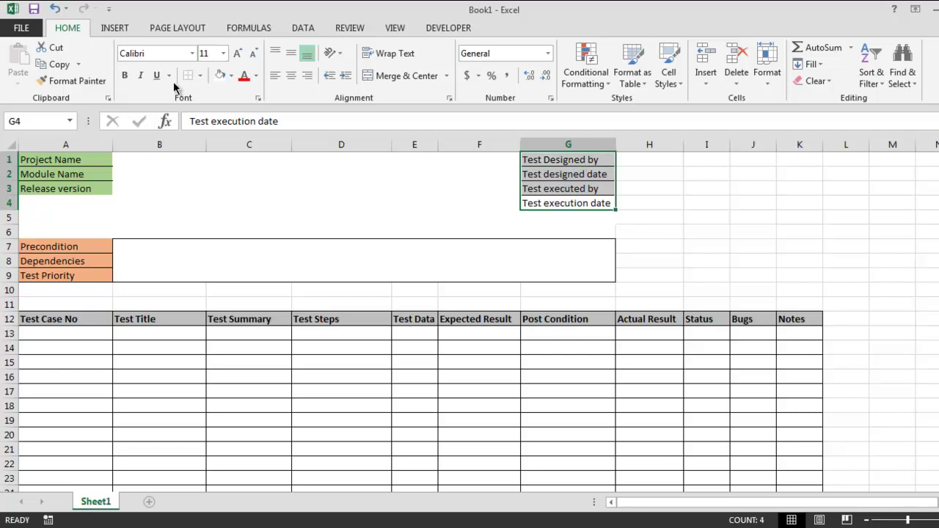
left_click(231, 76)
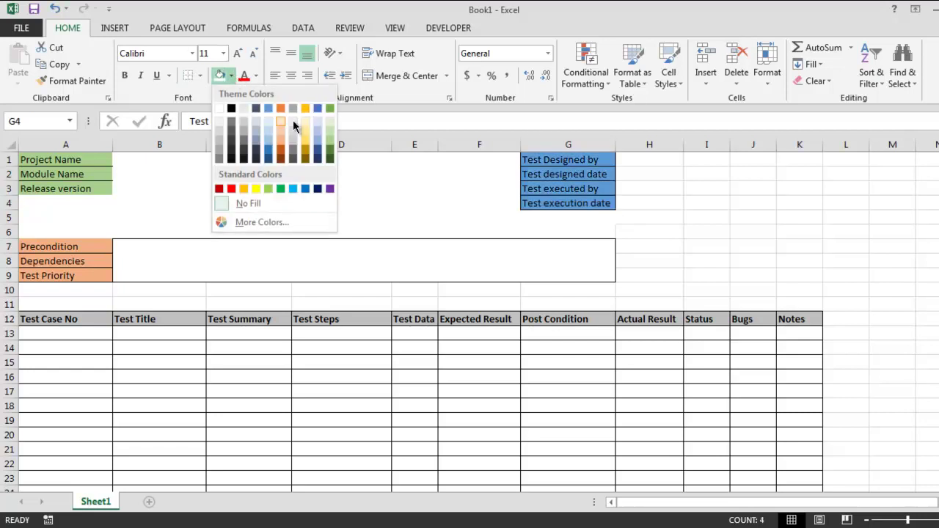
left_click(327, 137)
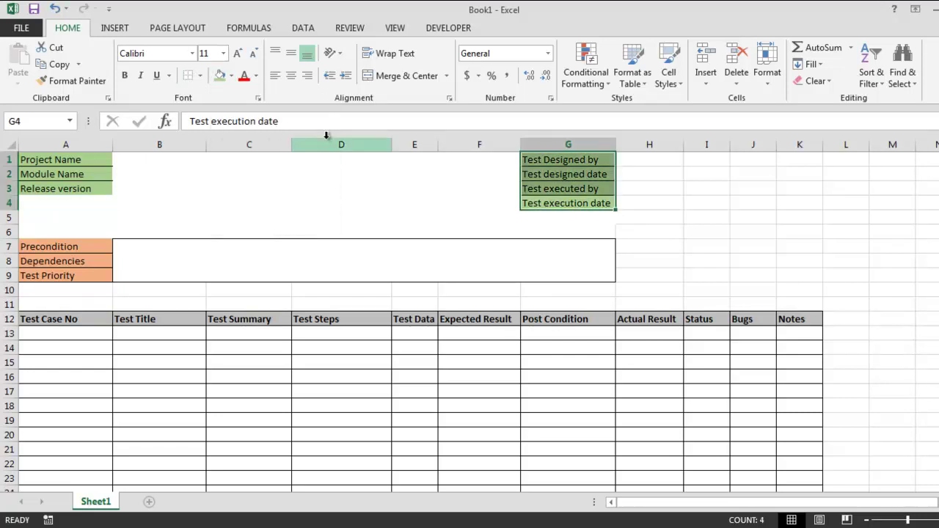
left_click(653, 208)
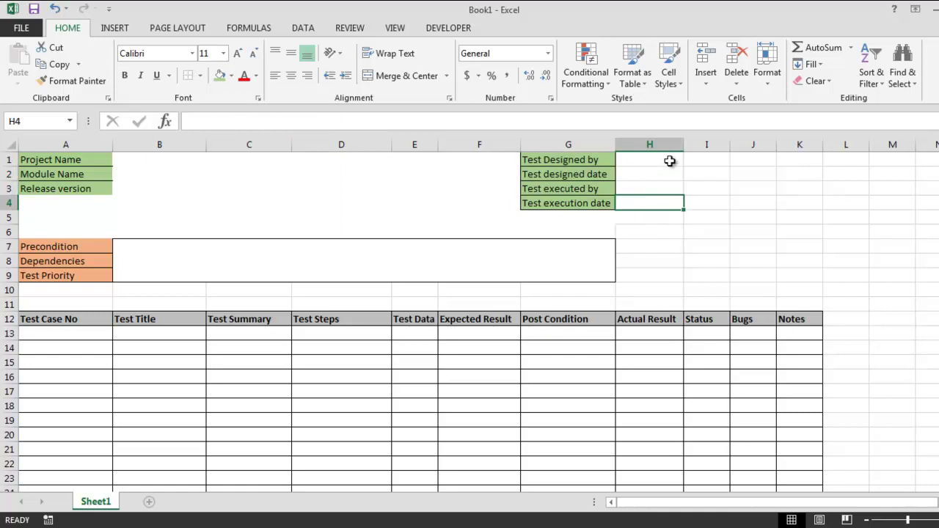
Step: Indicate the value area H1:J4 and the Project Name, Module Name and Release version cells B1:B3
left_click_drag(755, 200, 658, 158)
left_click(726, 200)
left_click(801, 220)
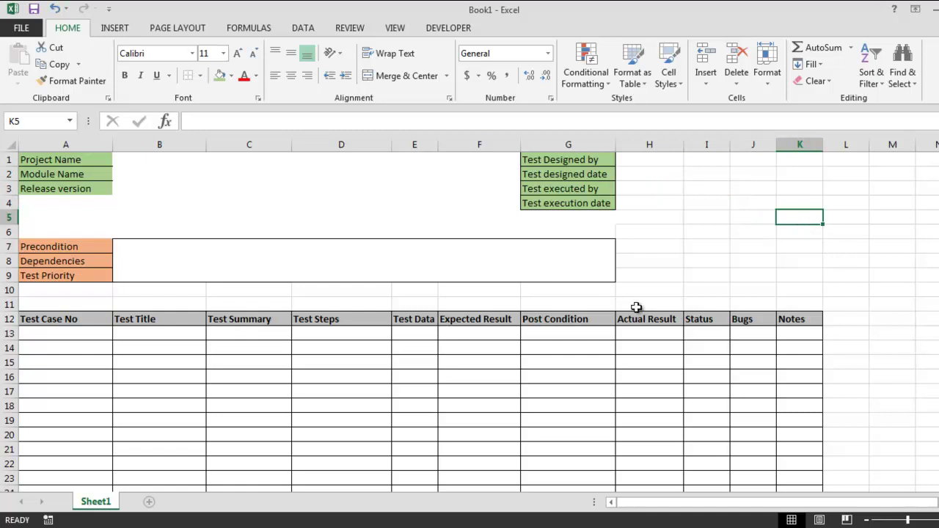
left_click(130, 163)
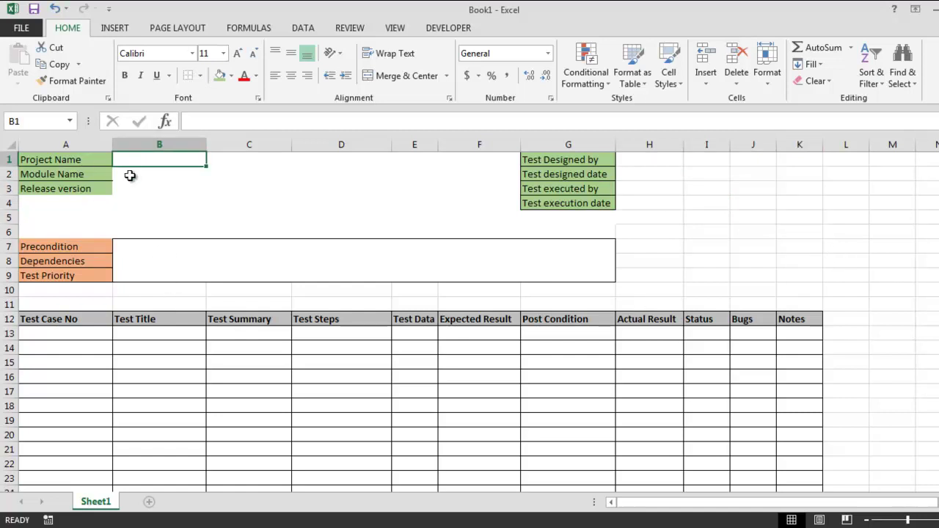
left_click(130, 175)
left_click(132, 188)
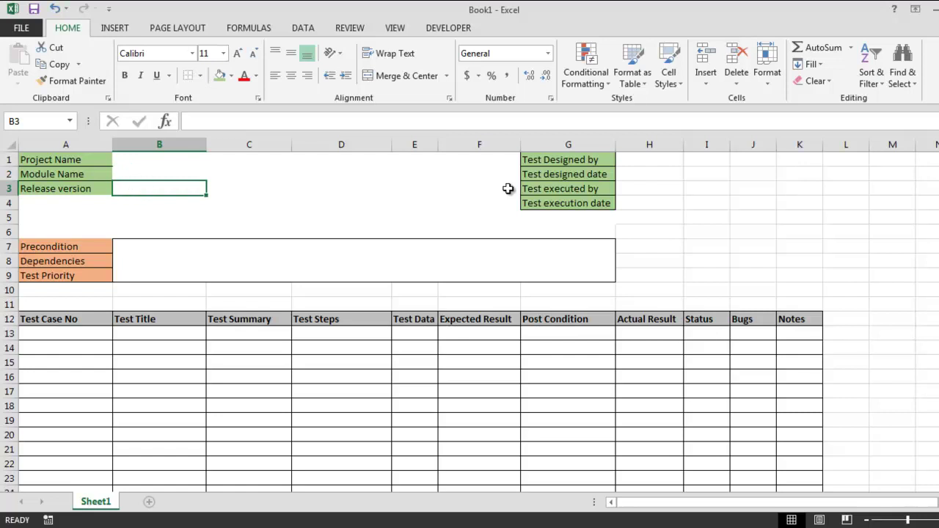
Step: Indicate the four test-info value cells and the Precondition, Dependencies and Test Priority areas B7:B9
left_click(646, 163)
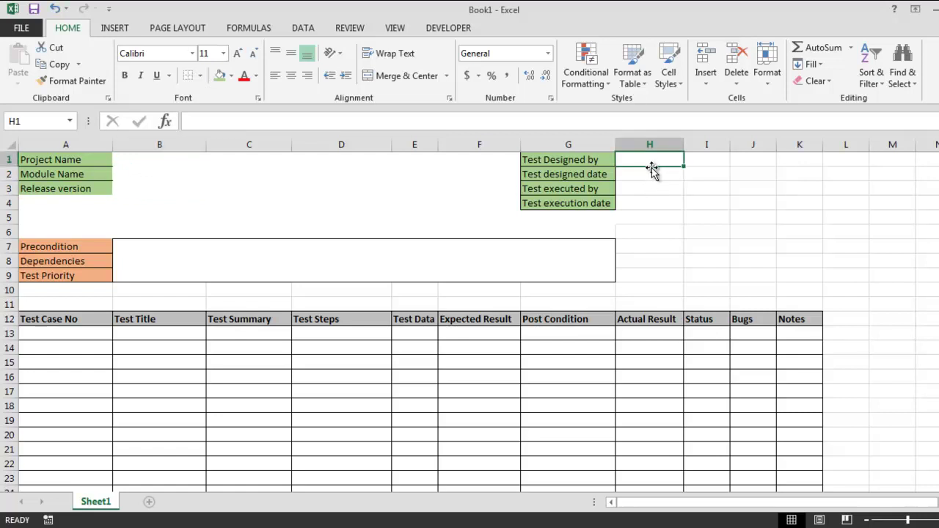
left_click(648, 180)
left_click(648, 189)
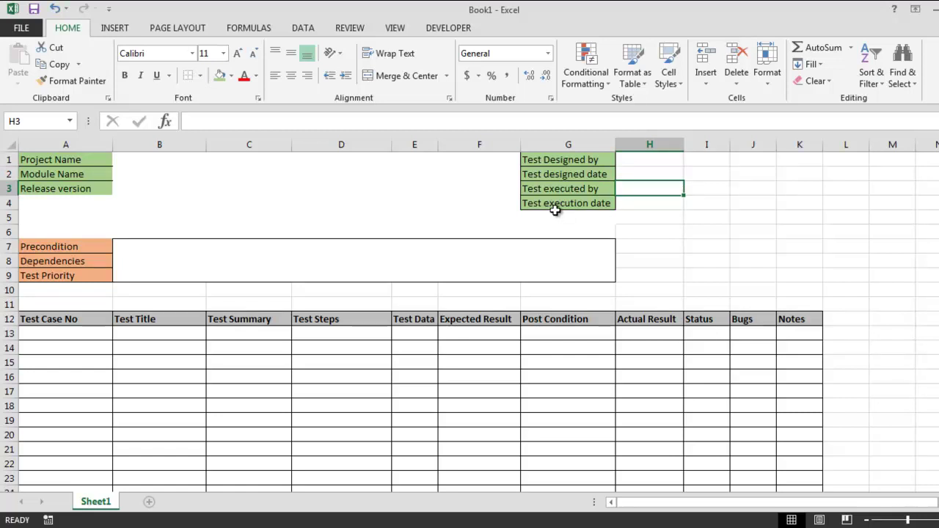
left_click(666, 204)
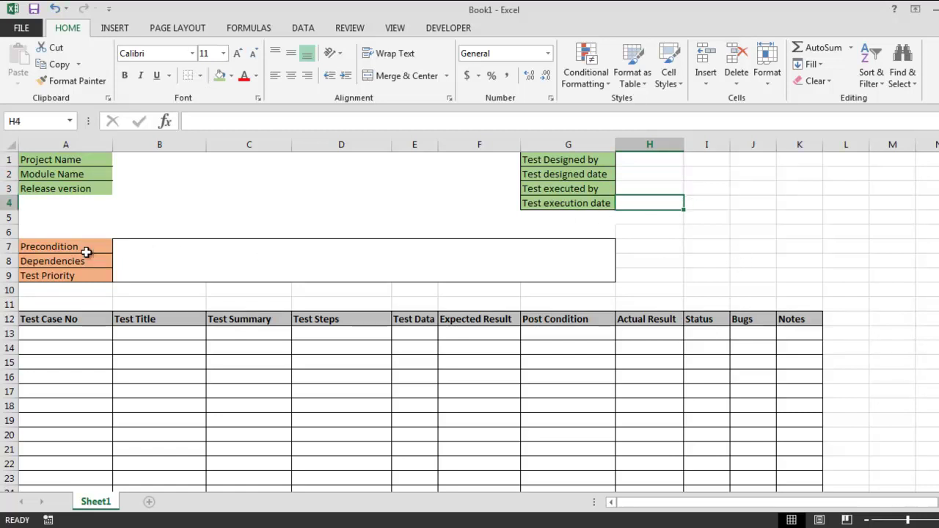
left_click(147, 250)
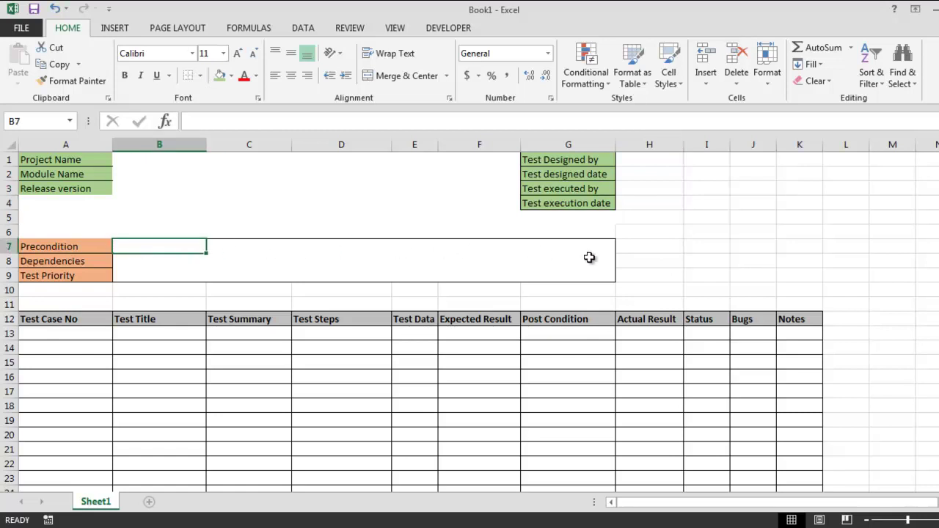
left_click(163, 263)
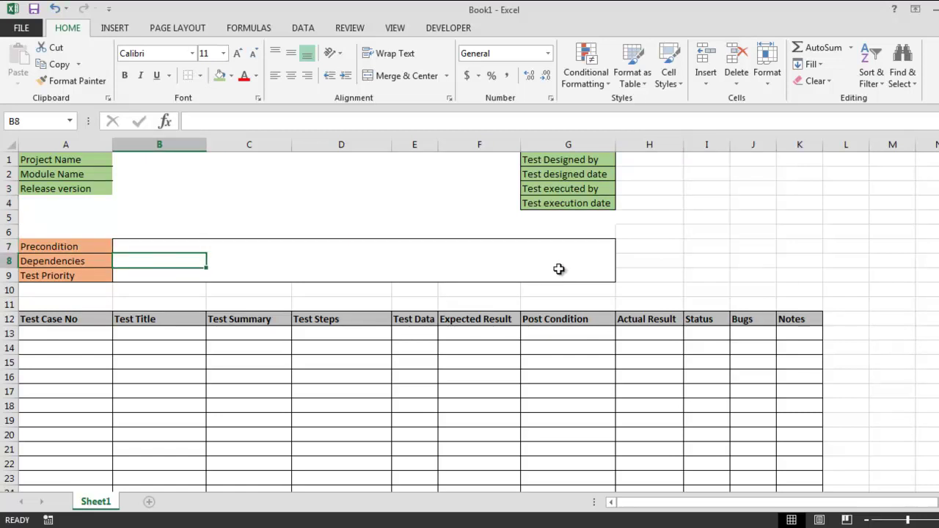
left_click(136, 276)
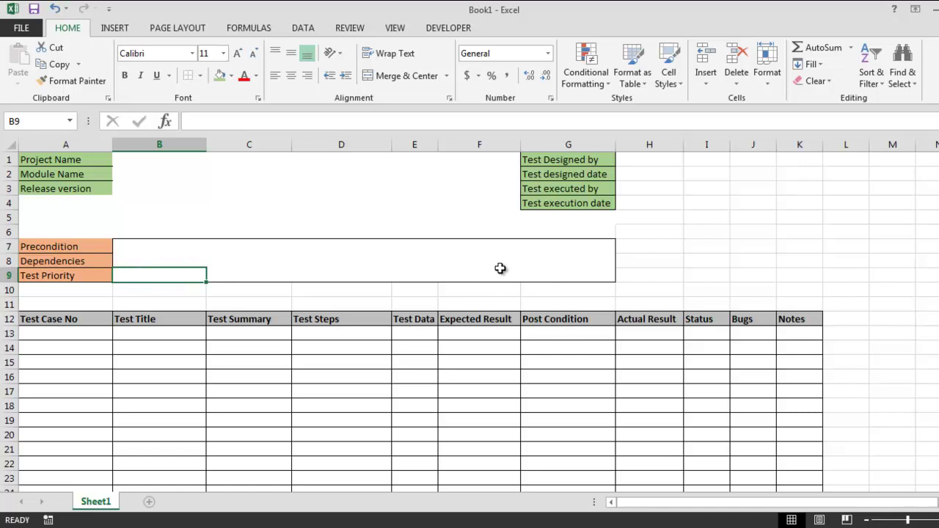
Step: Enter TSC_01 as the first test case ID in A13
scroll(851, 275, "down", 3)
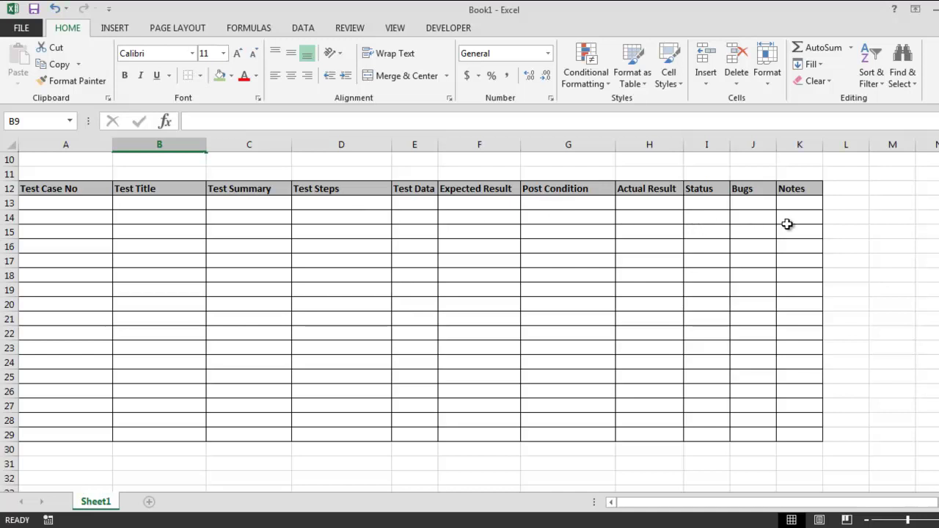
double_click(61, 204)
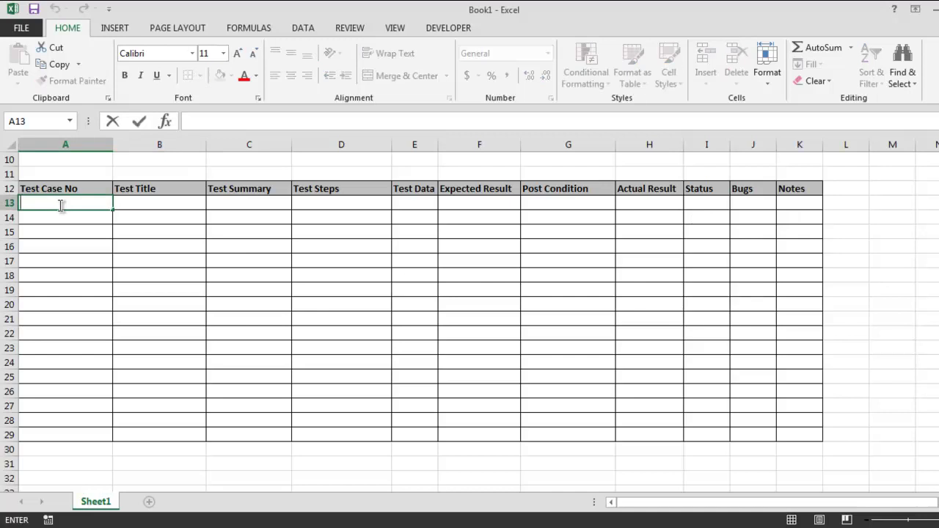
type("Test Case No")
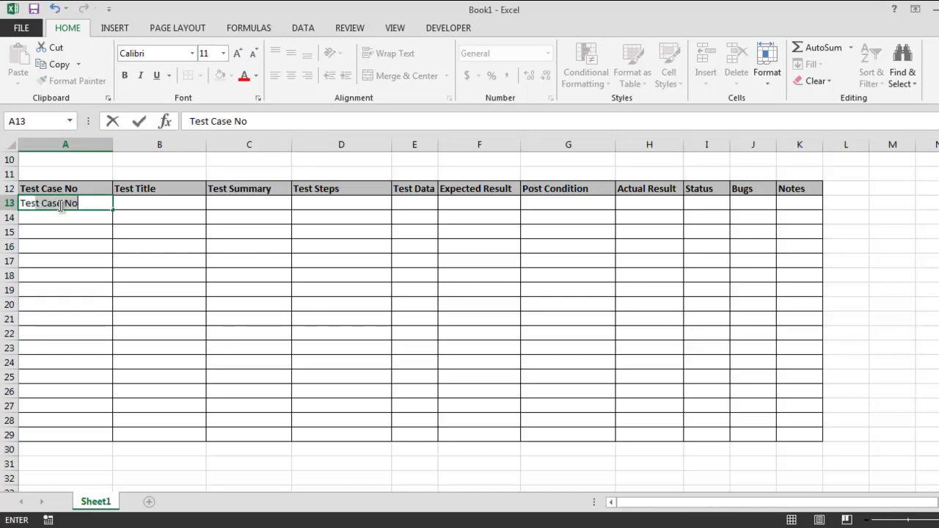
key("BackSpace")
key("BackSpace")
key("BackSpace")
key("BackSpace")
key("BackSpace")
key("BackSpace")
key("BackSpace")
key("BackSpace")
key("BackSpace")
key("BackSpace")
key("BackSpace")
type("s")
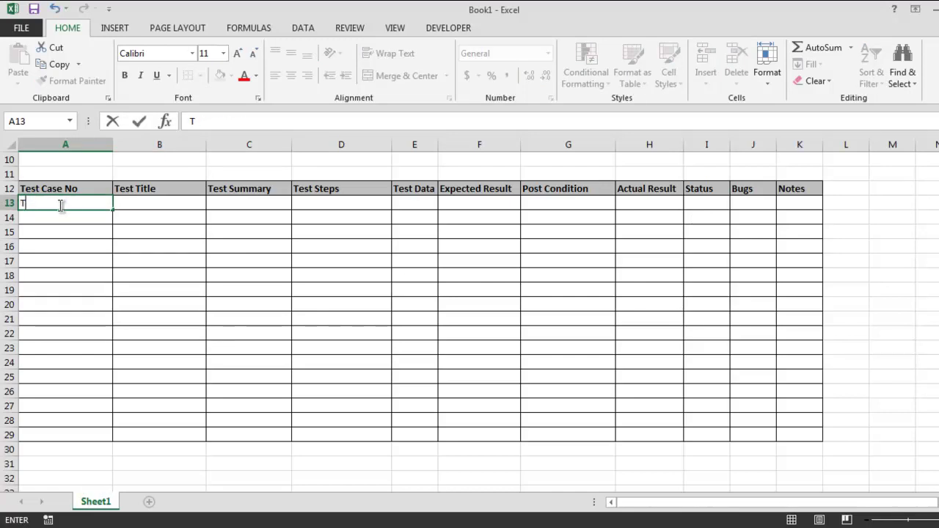
type("SC_01")
key("Tab")
Step: Enter the title 'Check Browser Title' in B13 and the summary 'Check the webapp title' in C13
type("Check bo")
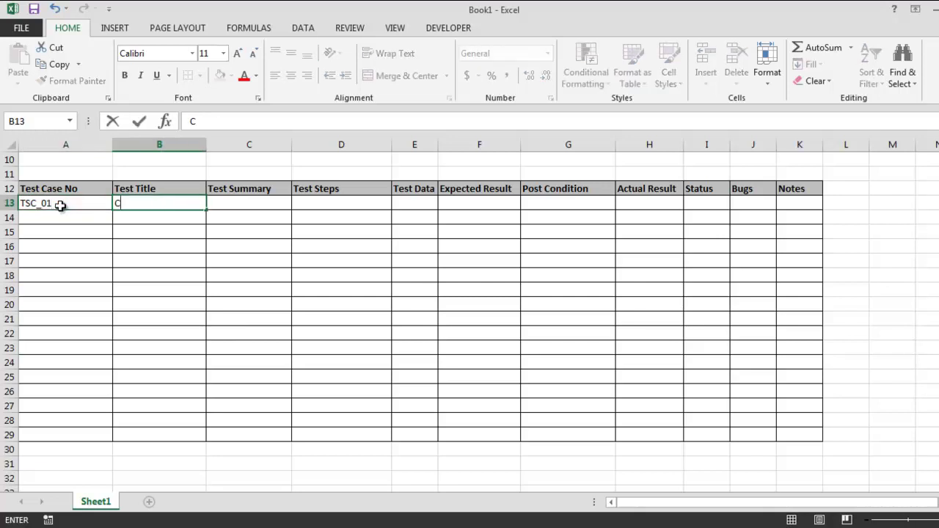
key("BackSpace")
key("BackSpace")
type("Browser Title")
key("Tab")
type("Check the")
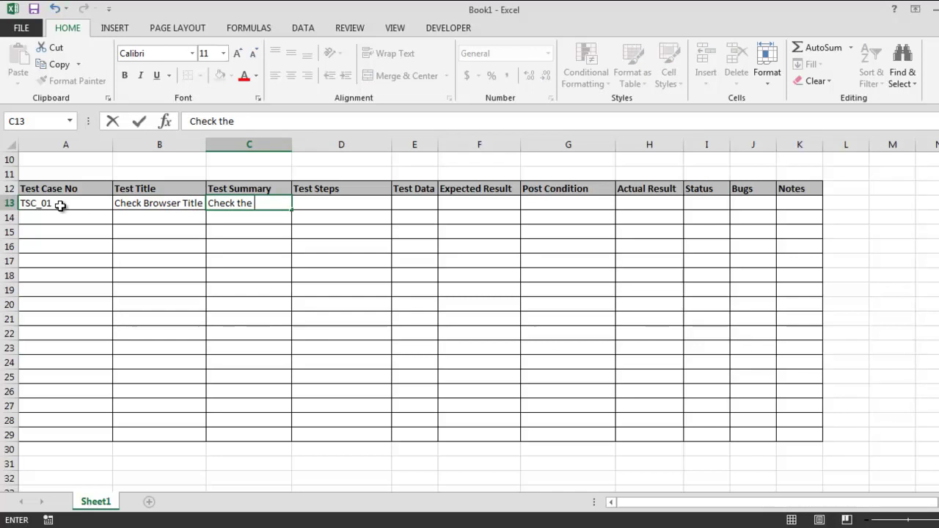
type(" webap")
key("BackSpace")
type("app")
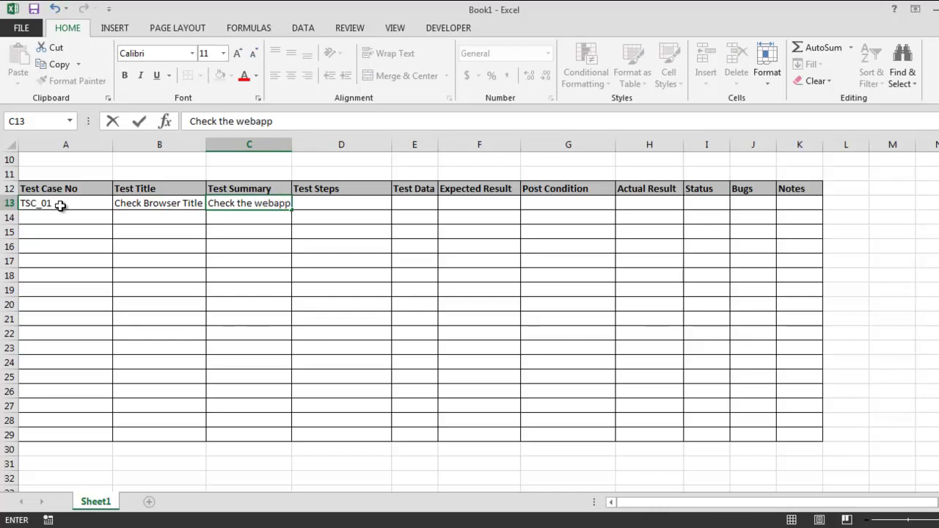
type(" title")
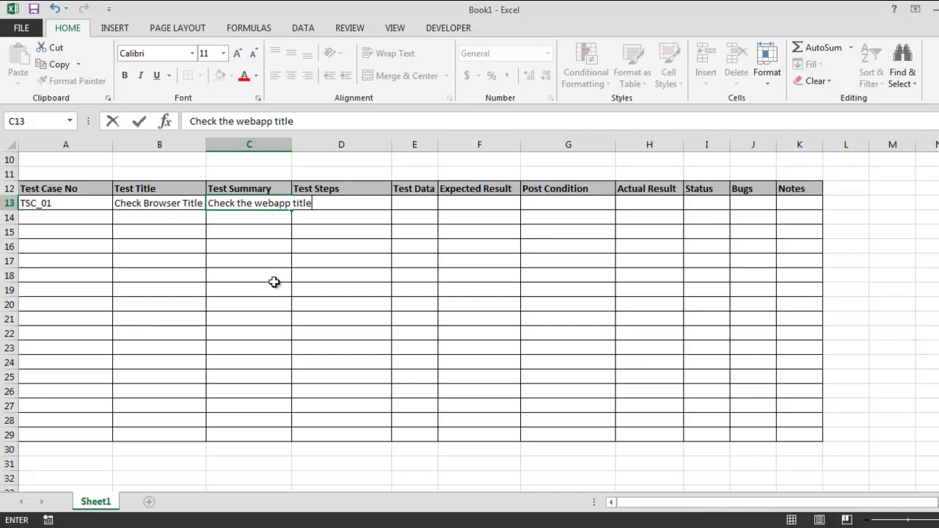
Step: Widen column C and enter '1) Open URL' as the first test step in D13
left_click(274, 281)
left_click_drag(292, 143, 318, 144)
left_click(339, 203)
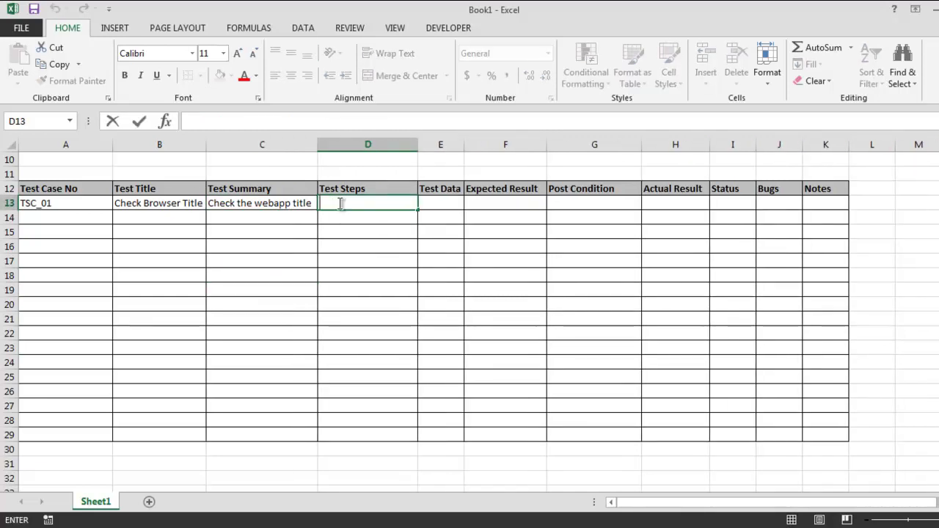
type("1) Open URL")
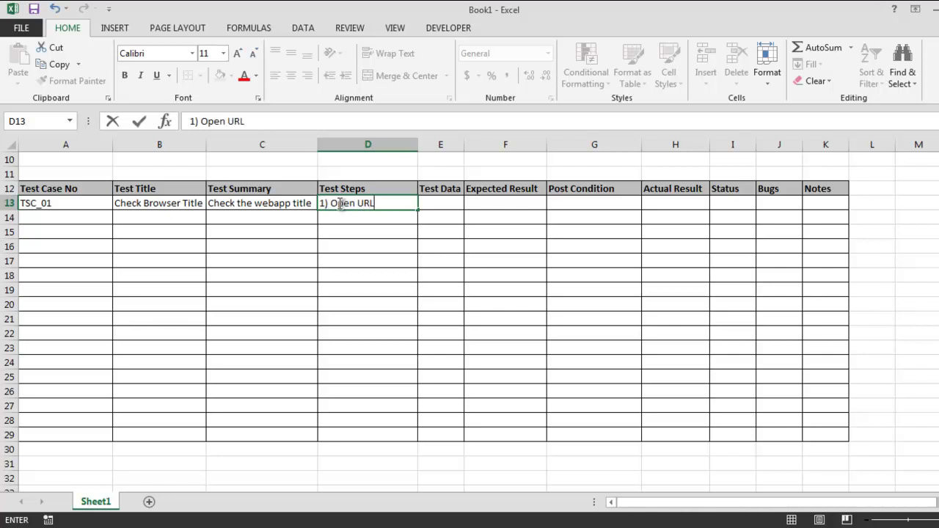
key("Up")
left_click(374, 203)
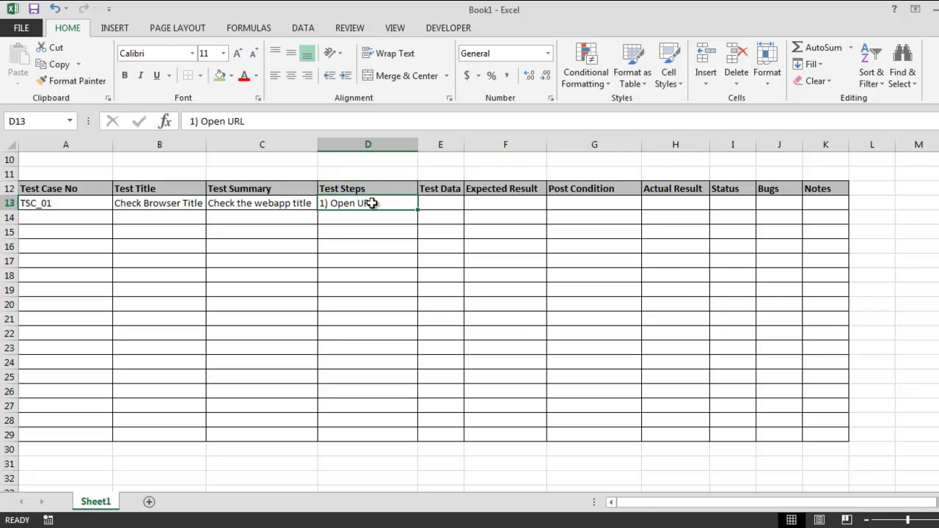
double_click(375, 203)
key("Return")
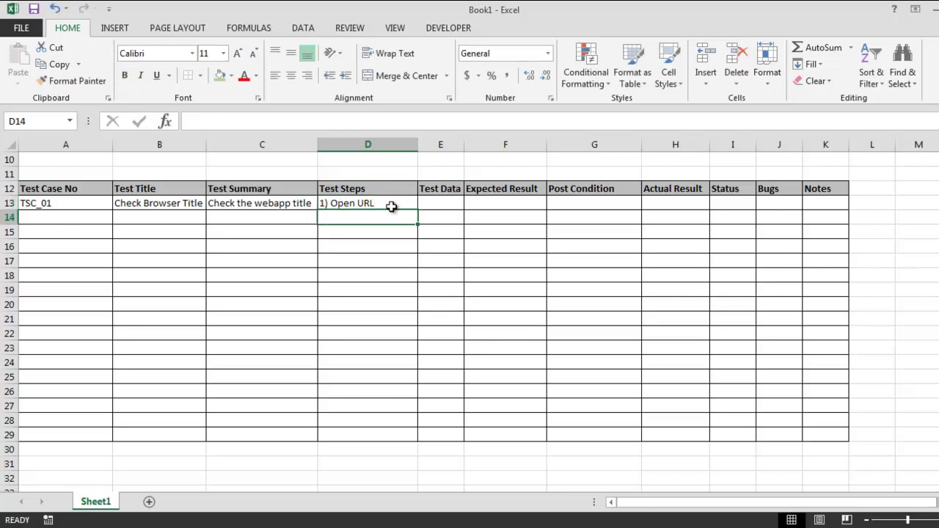
left_click(392, 204)
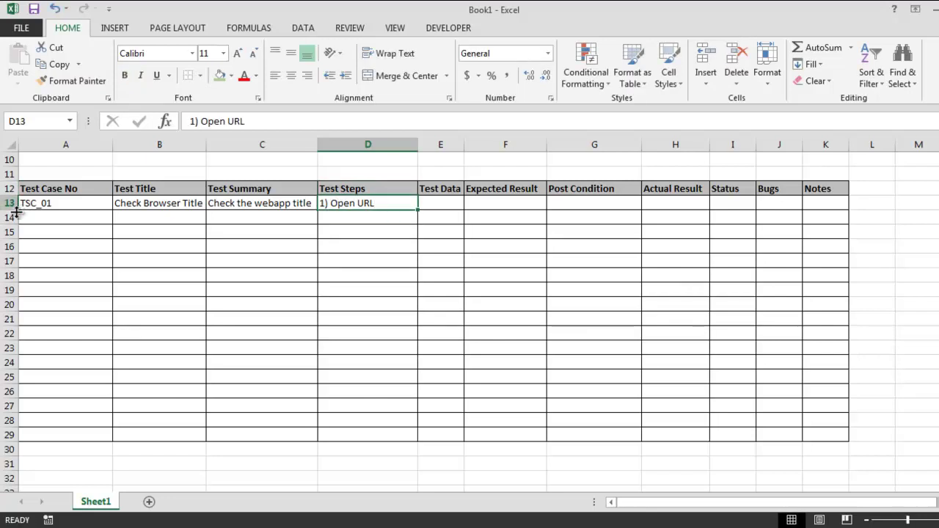
left_click_drag(13, 210, 13, 239)
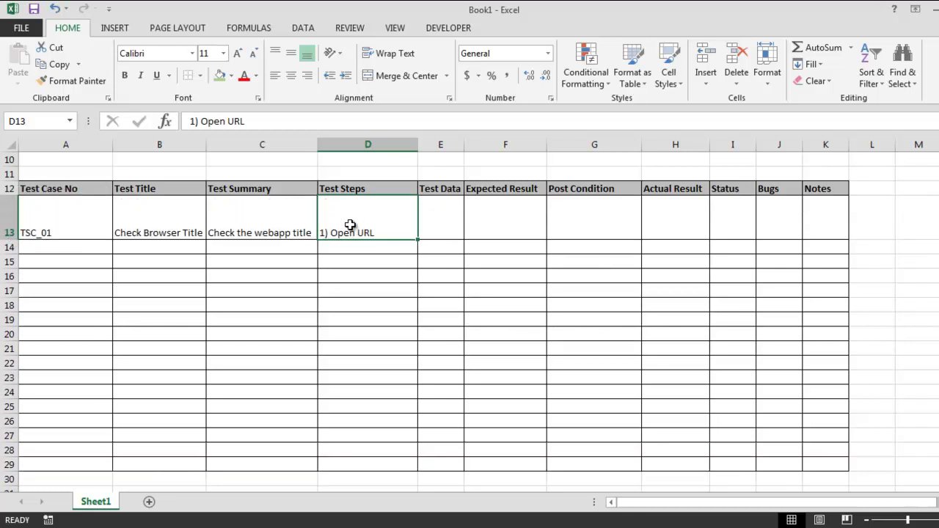
double_click(381, 232)
type(".2")
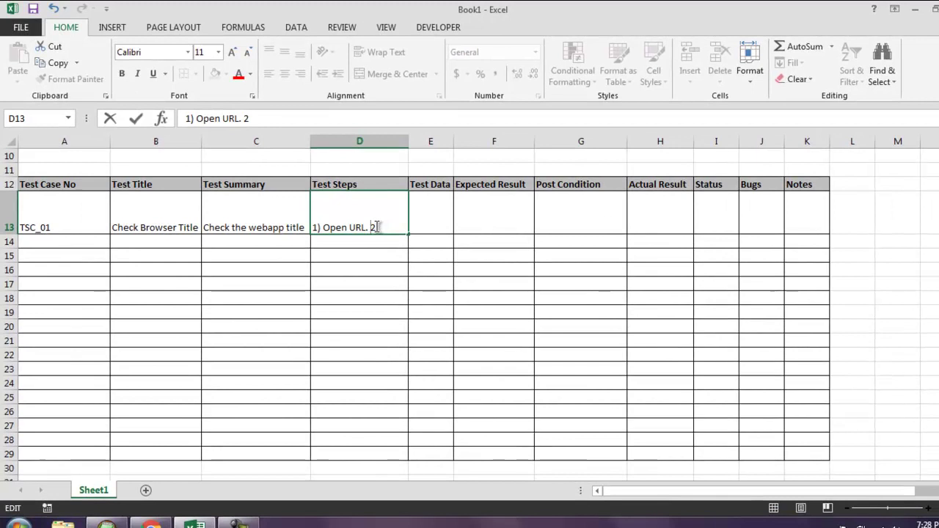
type(") Open URL")
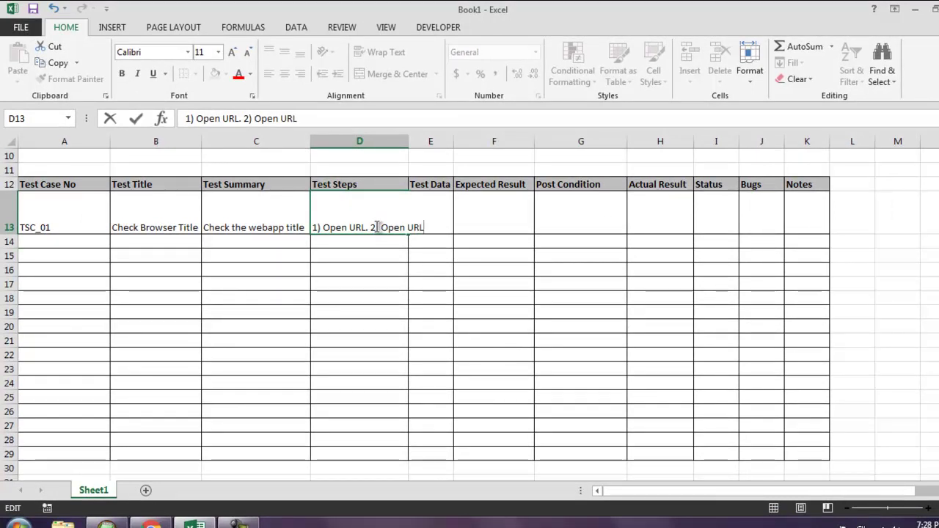
type("http")
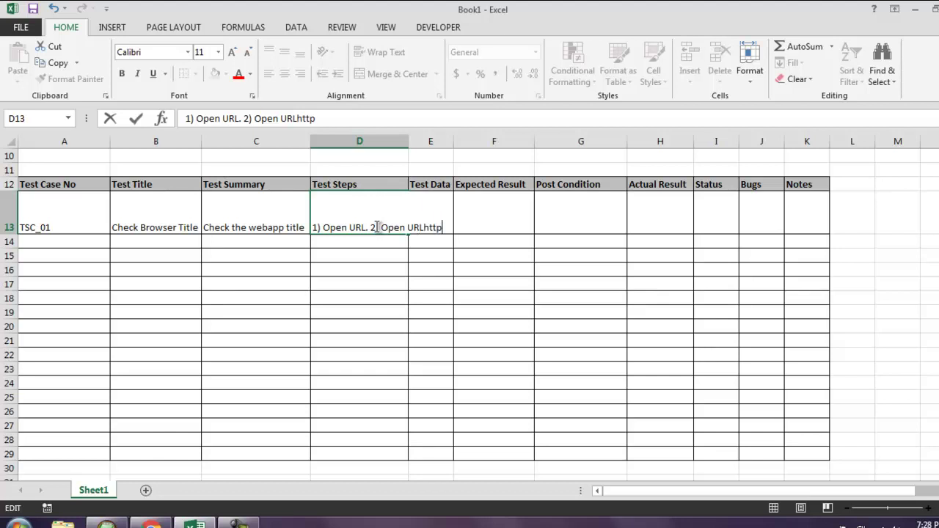
type("://google.com")
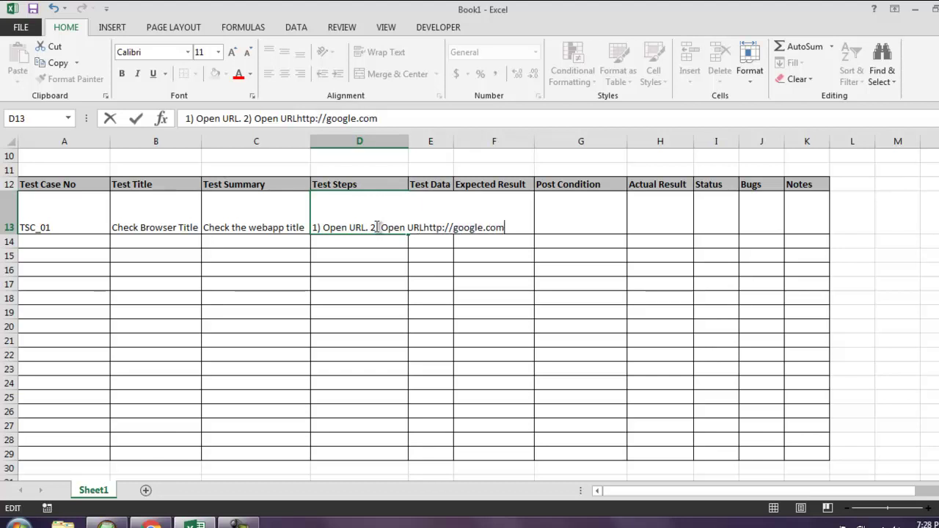
Step: Widen column D to fit the Test Steps text in D13
left_click(429, 269)
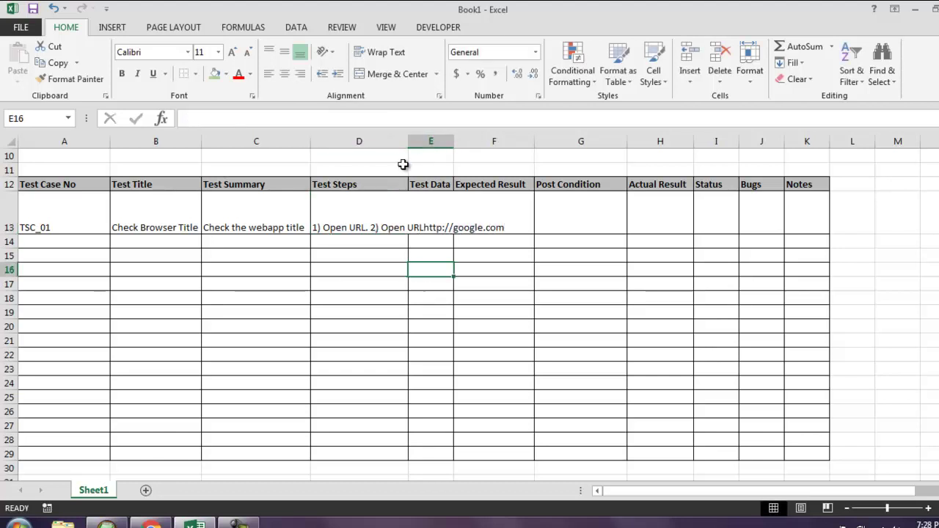
left_click_drag(407, 141, 503, 142)
left_click(374, 228)
double_click(372, 225)
key("shift+Return")
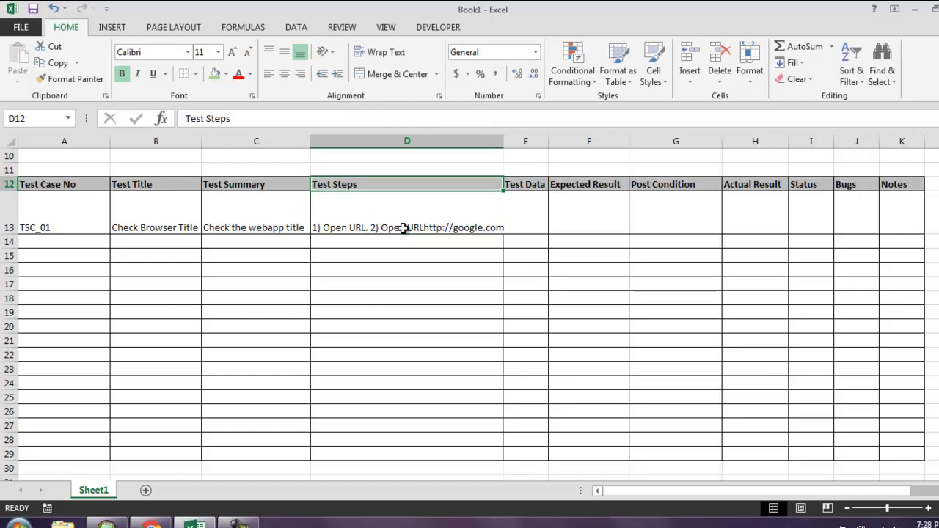
left_click(381, 231)
double_click(371, 229)
key("Return")
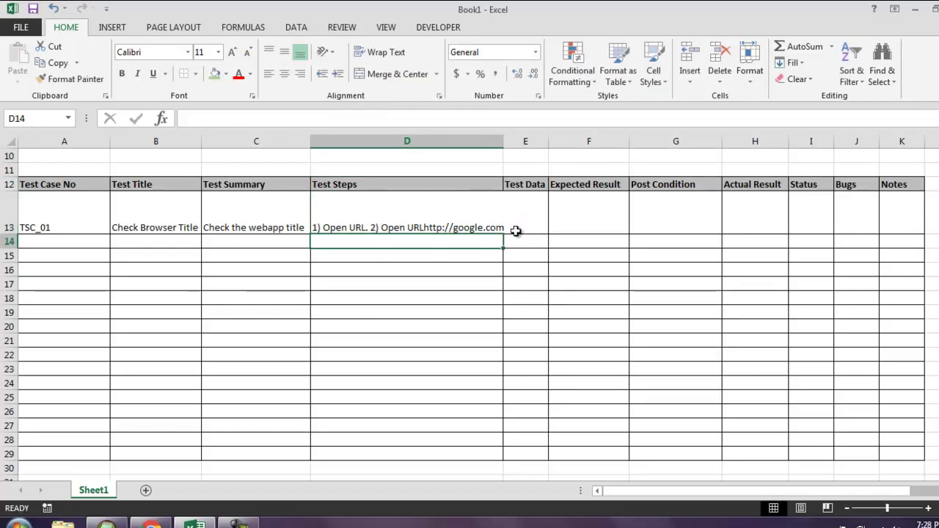
Step: Enter 'Chrome Browser' as the Test Data in E13 and widen column E to fit it
left_click(514, 217)
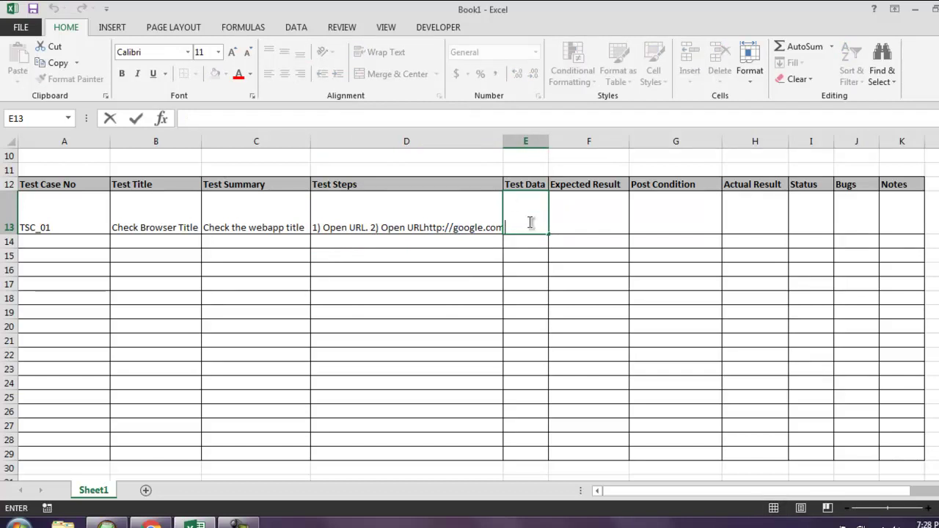
type("Chrome Brows")
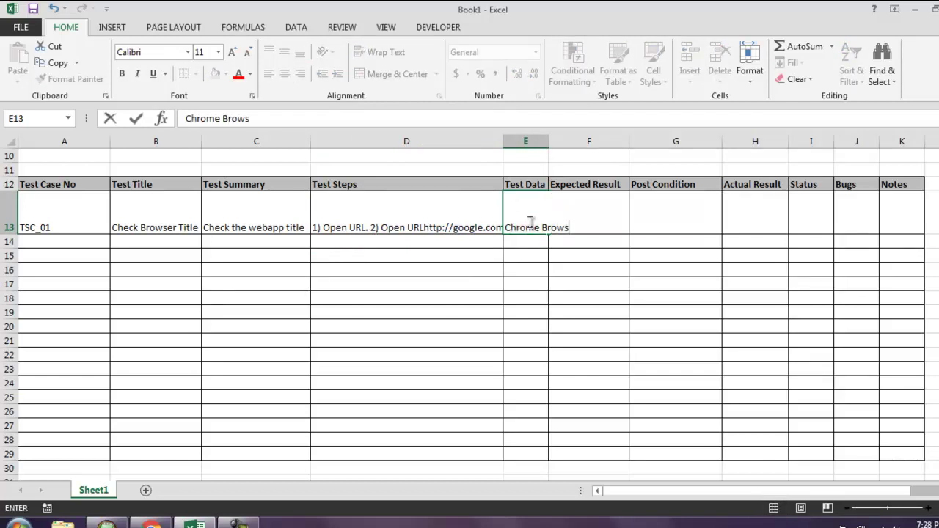
type("er")
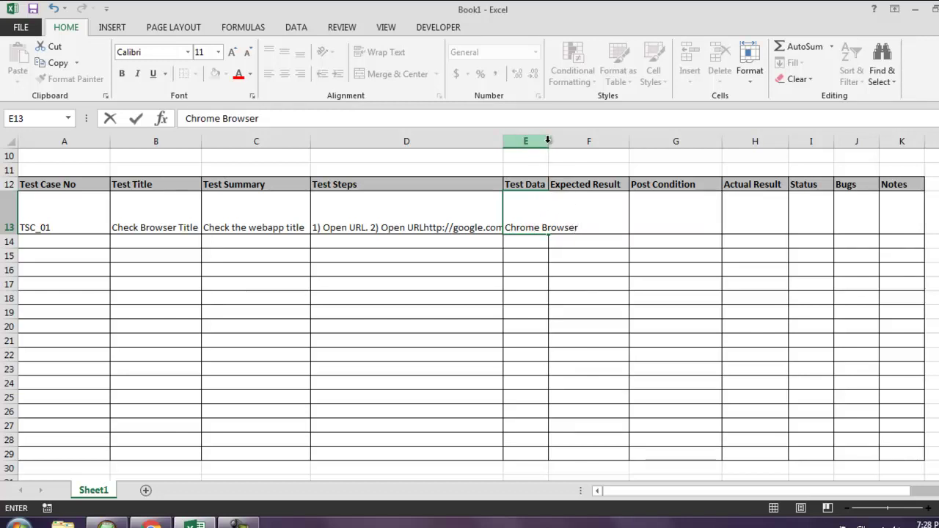
left_click(514, 283)
left_click_drag(548, 140, 580, 140)
left_click(609, 212)
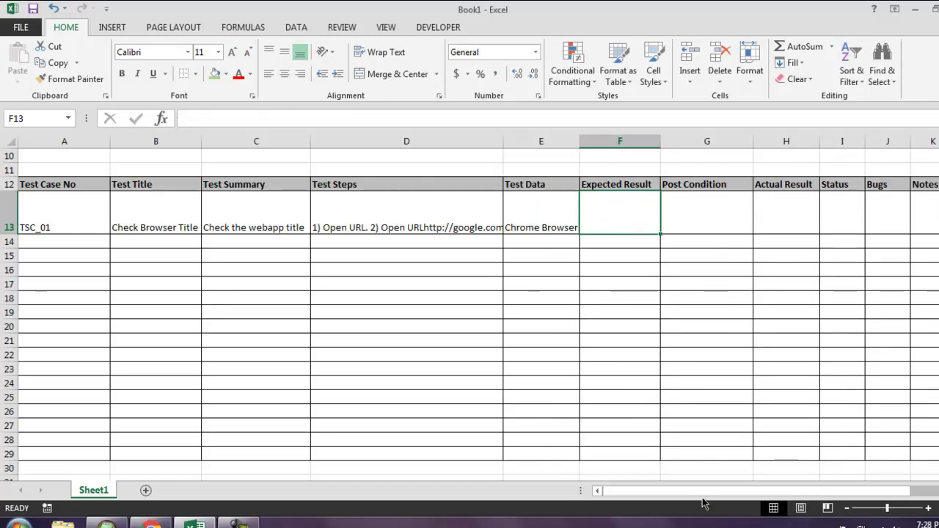
left_click_drag(702, 498, 751, 497)
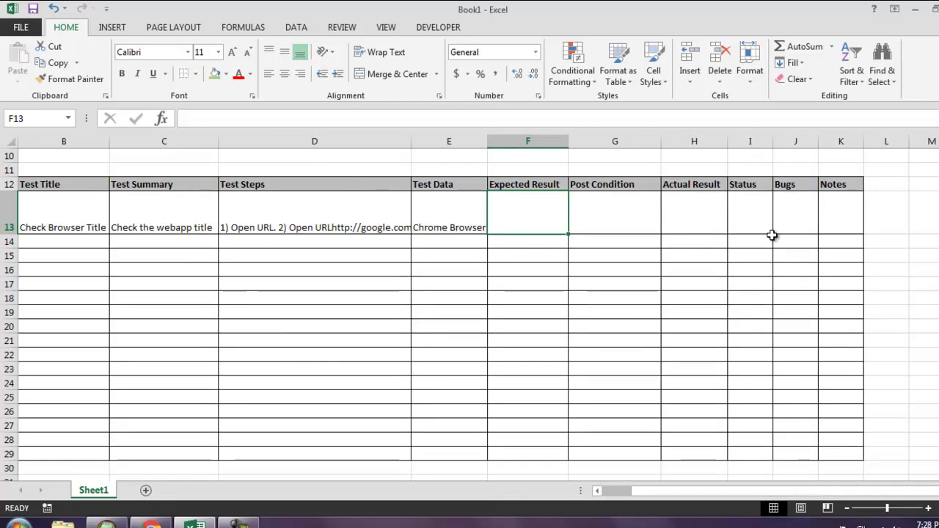
Step: Set the Status in I13 to Pass, leaving Bugs J13 and Notes K13 blank
left_click(699, 219)
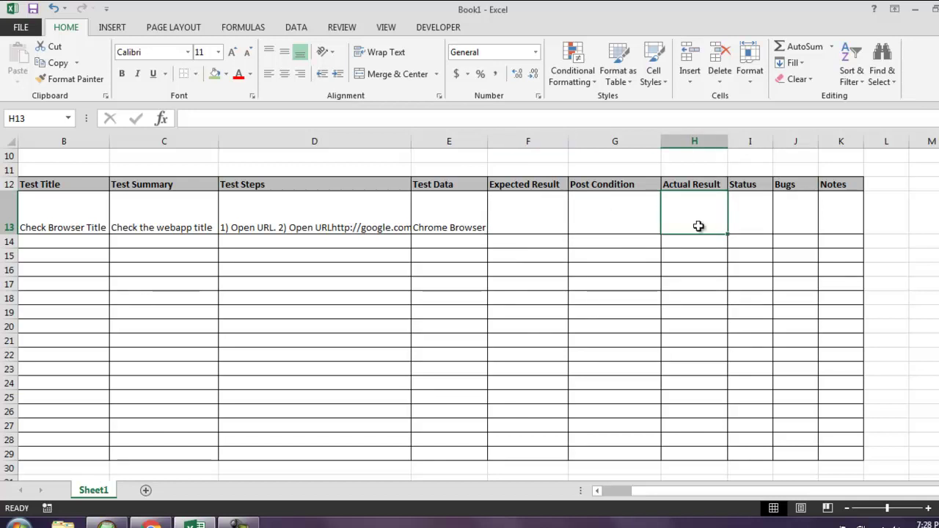
left_click(750, 220)
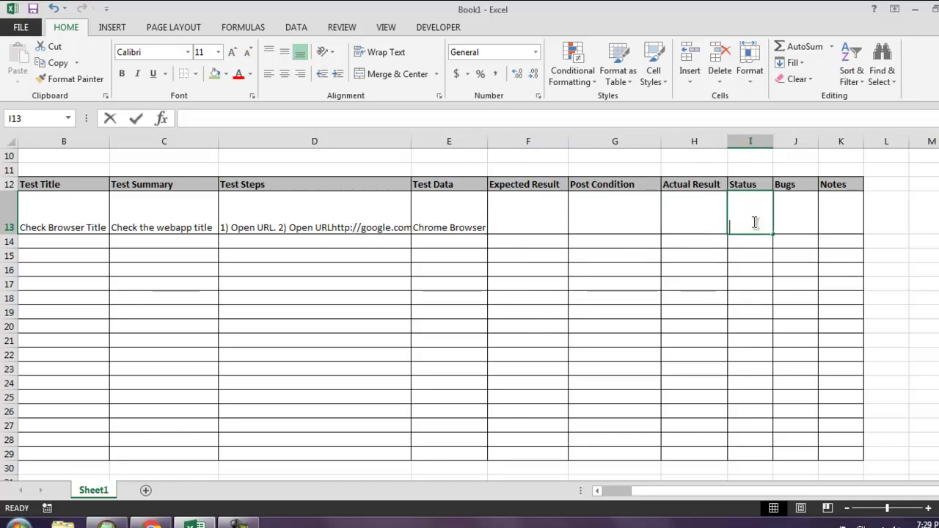
type("Fail")
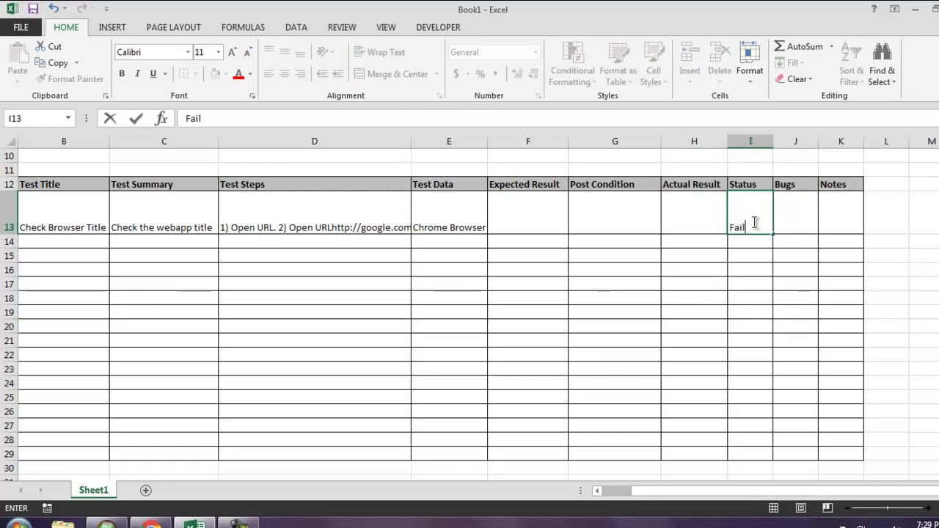
key("BackSpace")
key("BackSpace")
key("BackSpace")
type("Pass")
key("Tab")
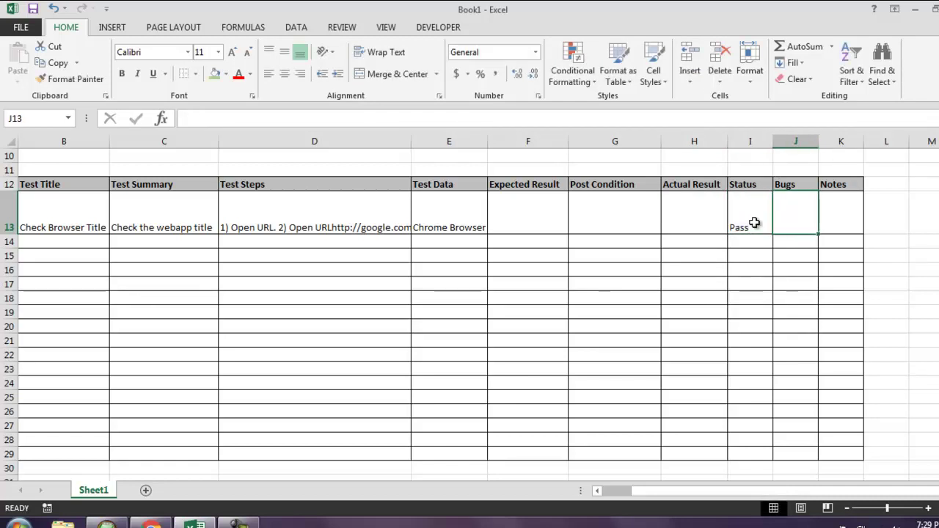
type("Browser")
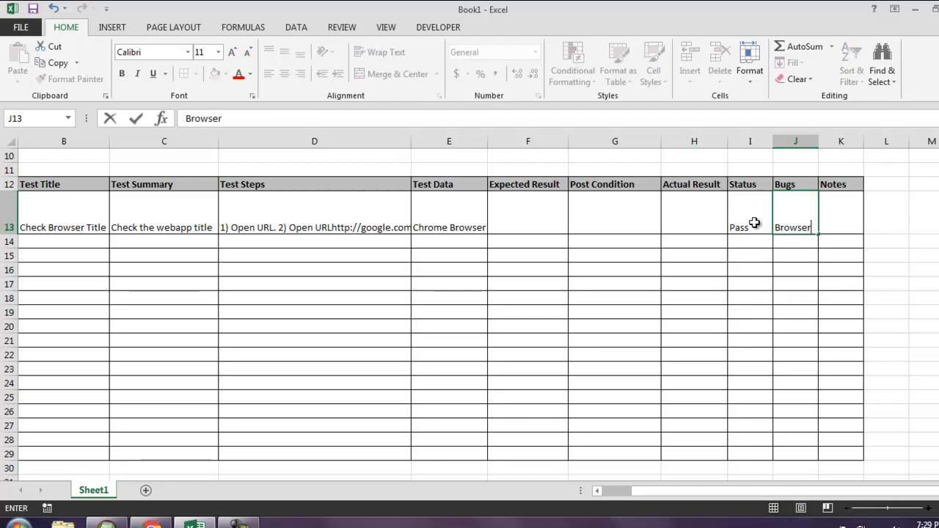
type(" crash")
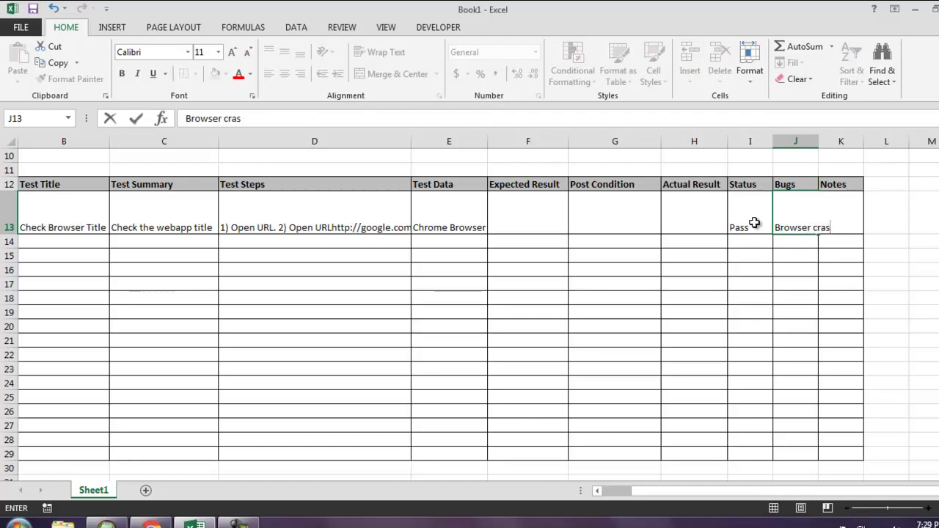
key("BackSpace")
key("BackSpace")
key("BackSpace")
key("BackSpace")
key("BackSpace")
key("BackSpace")
key("BackSpace")
key("BackSpace")
key("BackSpace")
key("BackSpace")
key("BackSpace")
key("BackSpace")
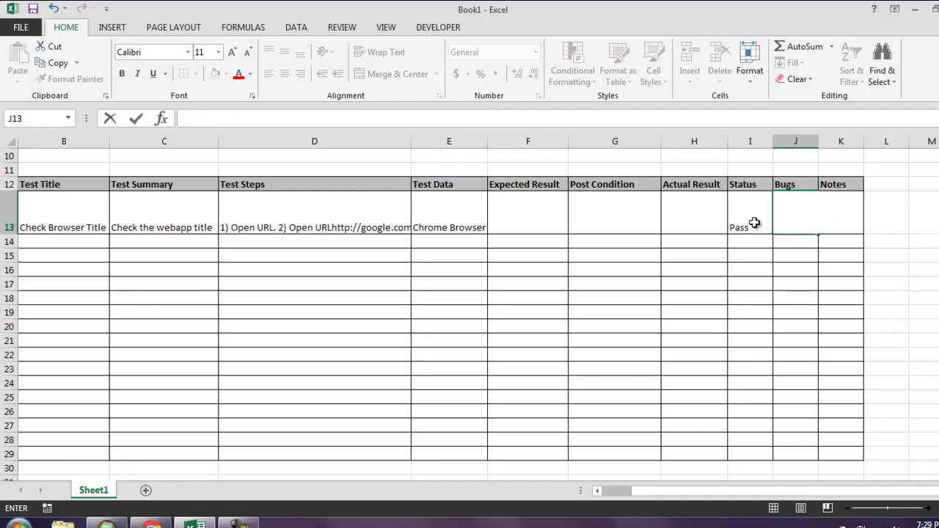
left_click(836, 254)
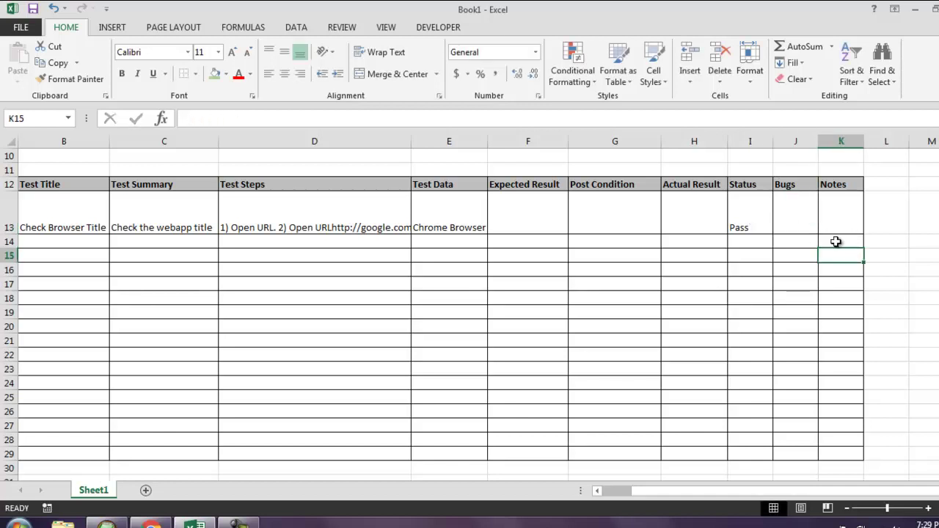
left_click(835, 215)
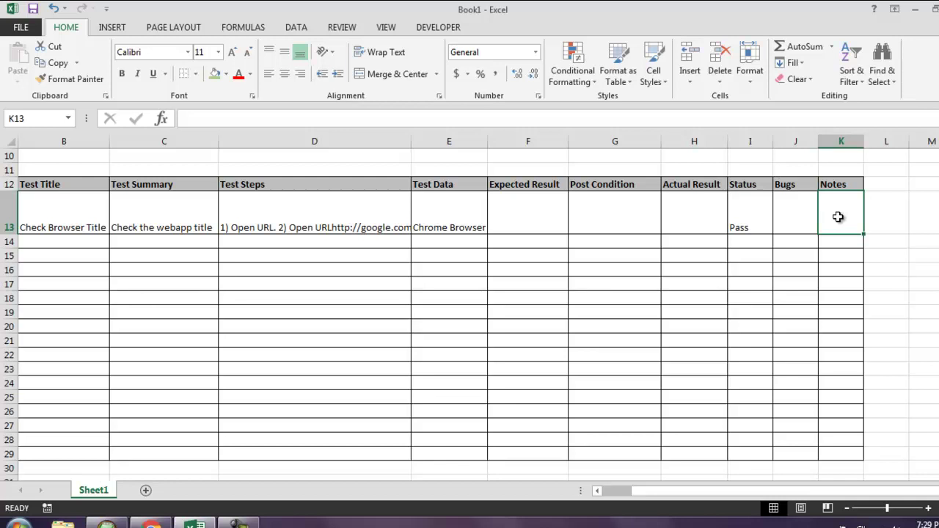
Step: Scroll back to column A and row 1 to show the whole template
left_click_drag(620, 491, 590, 489)
scroll(418, 342, "up", 3)
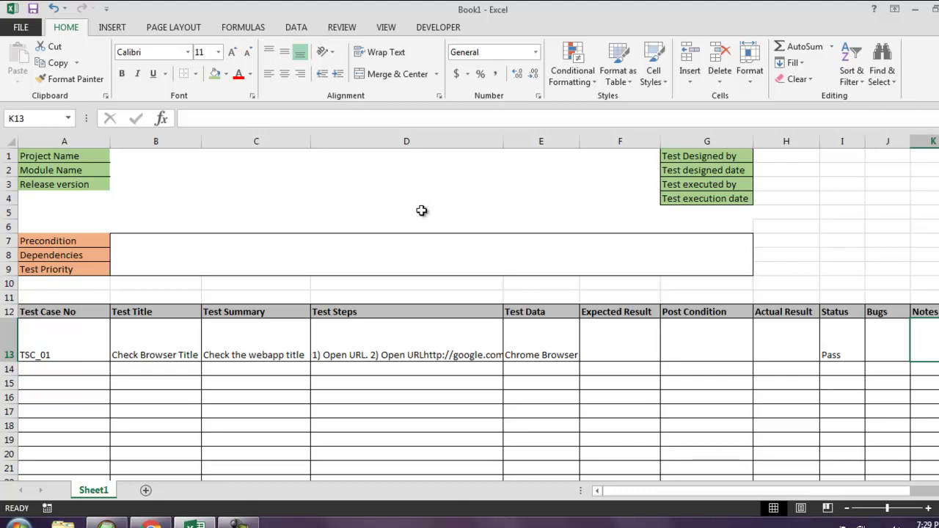
scroll(421, 210, "down", 3)
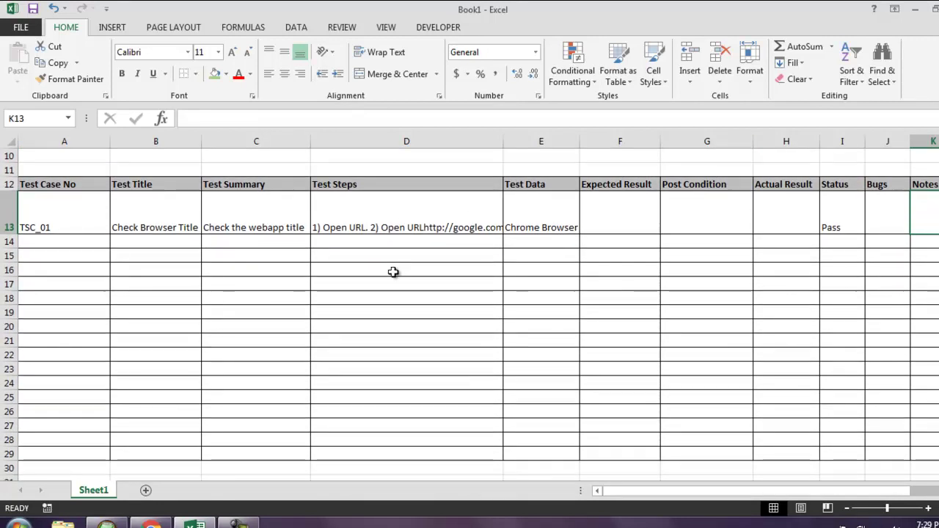
scroll(393, 272, "up", 3)
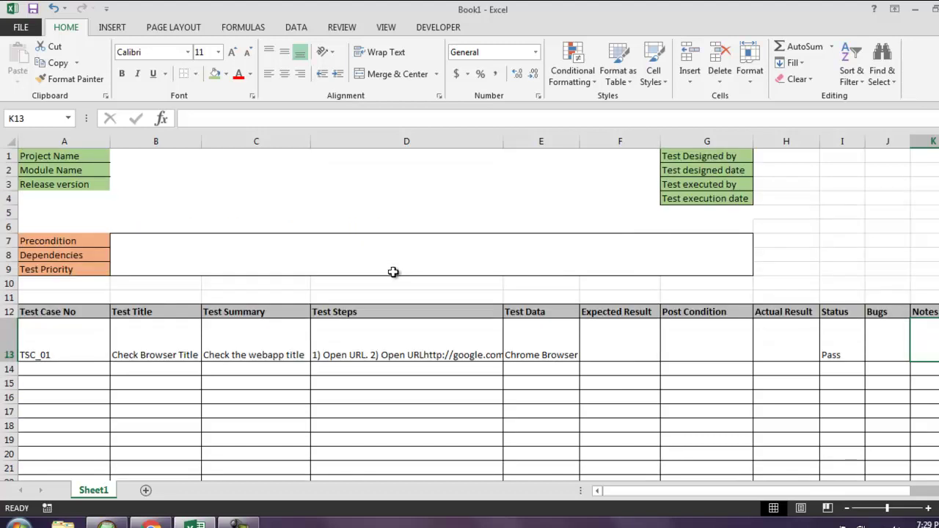